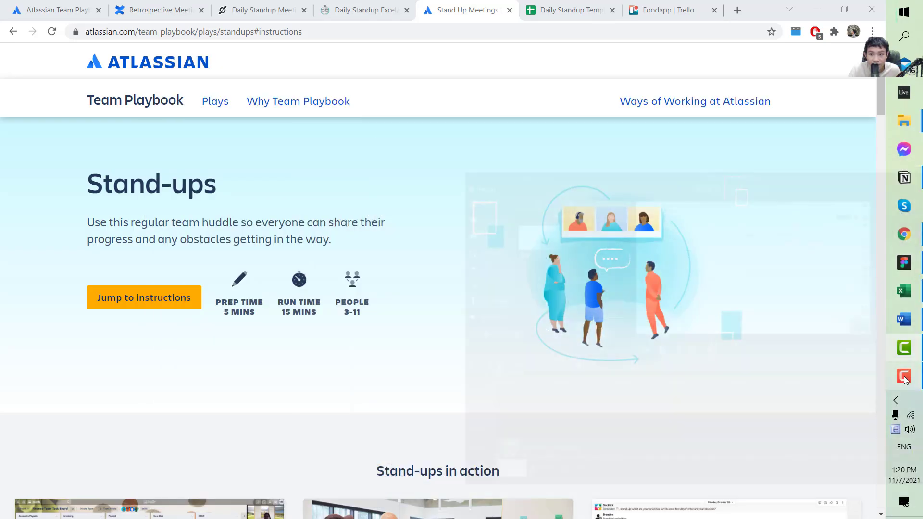
Resume the recording after the Playbook Prep section and switch to the Foodapp Trello board.
left_click(904, 377)
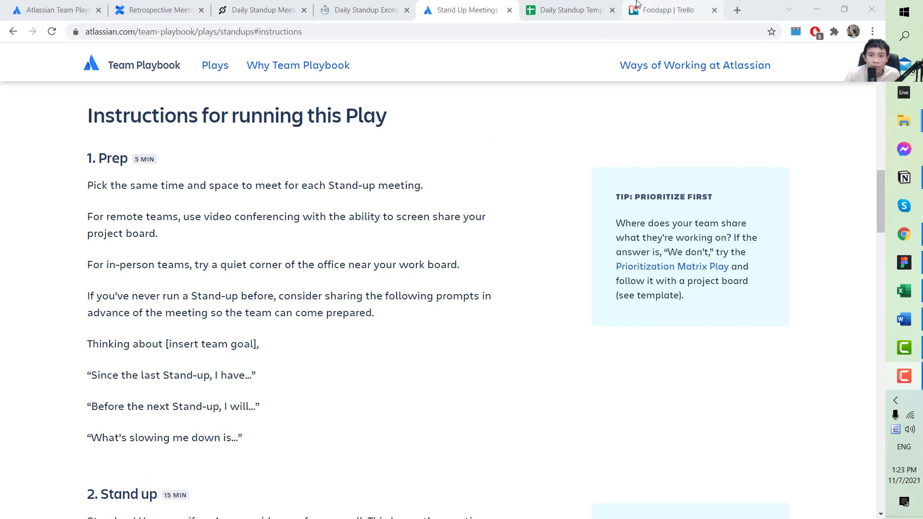
left_click(646, 5)
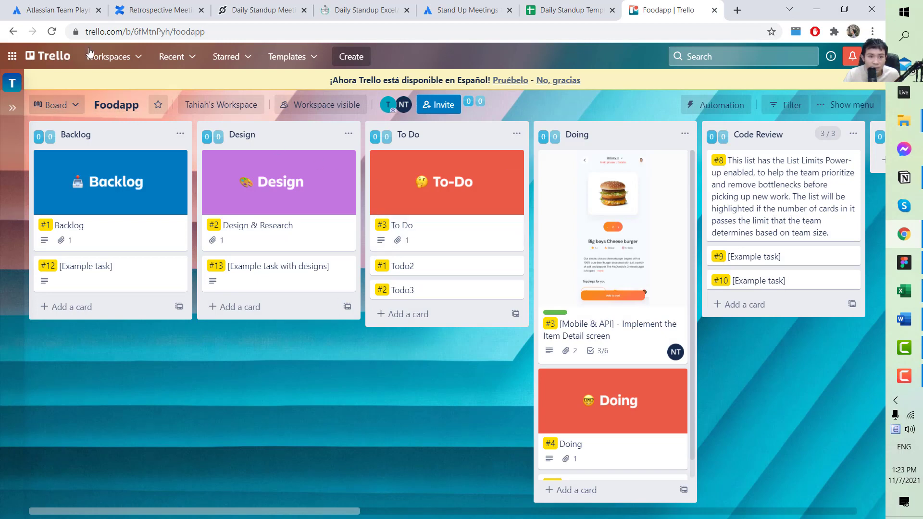
Leave the Foodapp board for the Daily Standup Template spreadsheet tab.
left_click(234, 28)
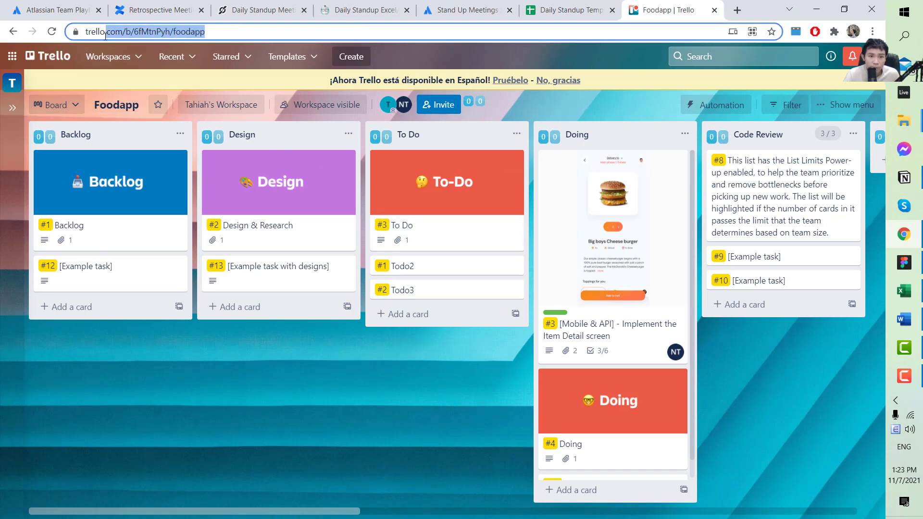
left_click(162, 388)
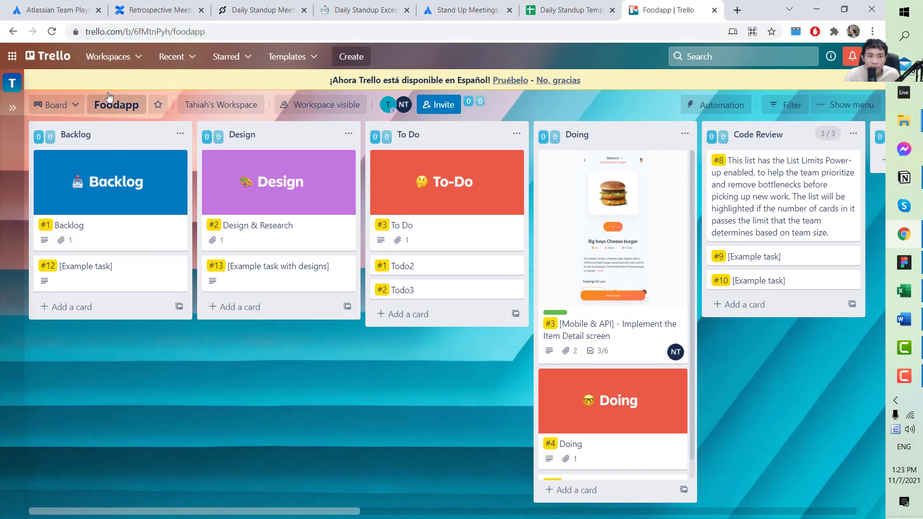
left_click(555, 4)
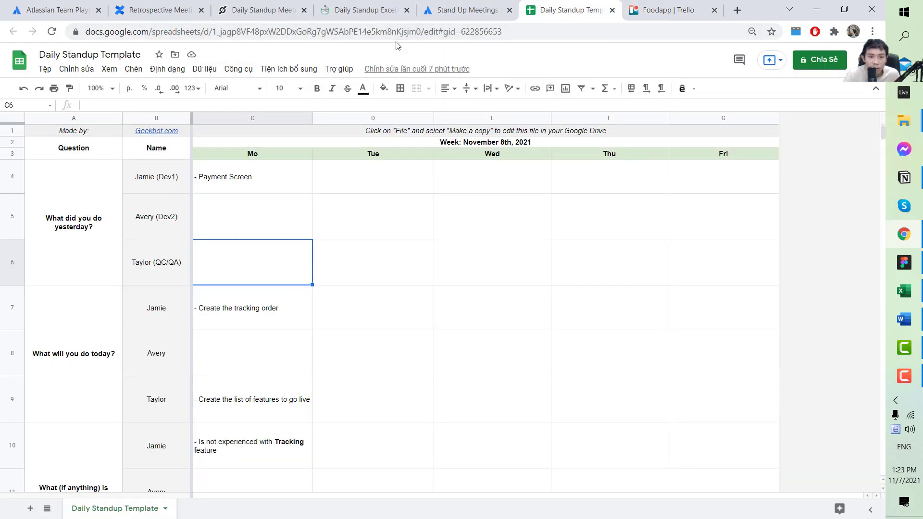
left_click_drag(522, 33, 86, 32)
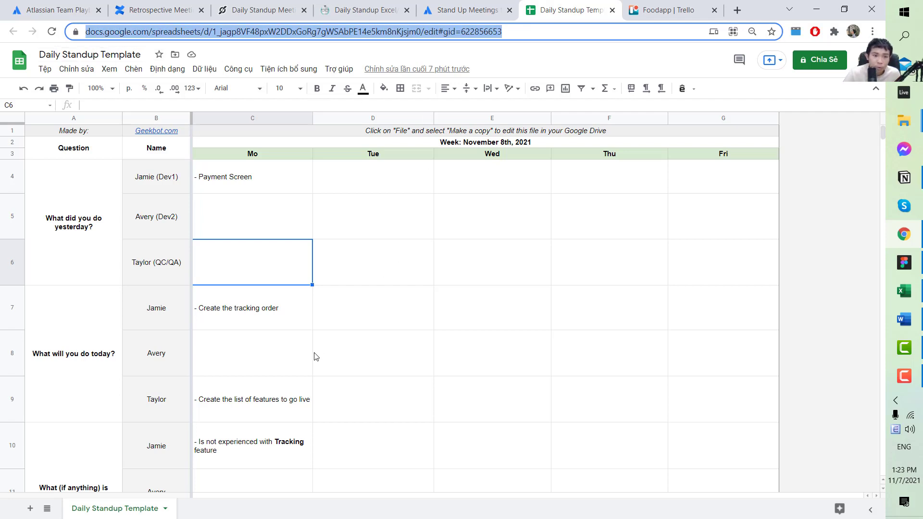
left_click(276, 281)
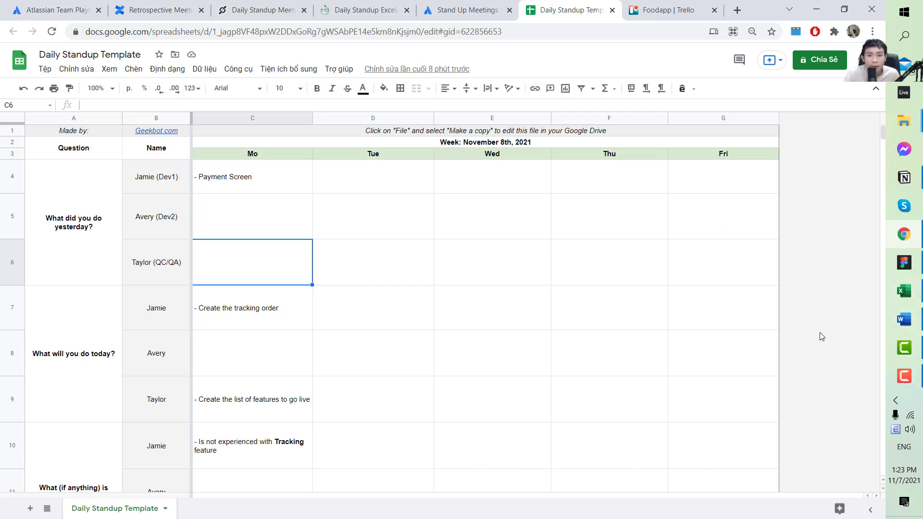
mouse_move(904, 376)
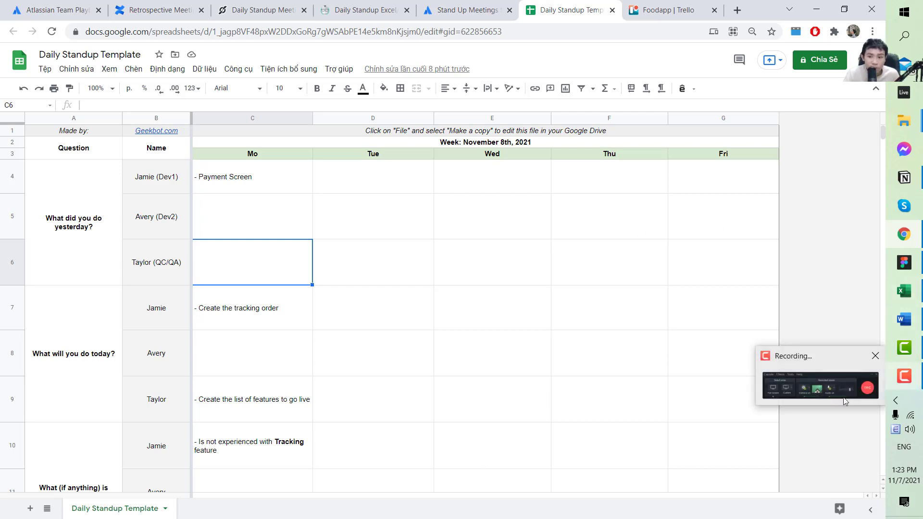
left_click(827, 380)
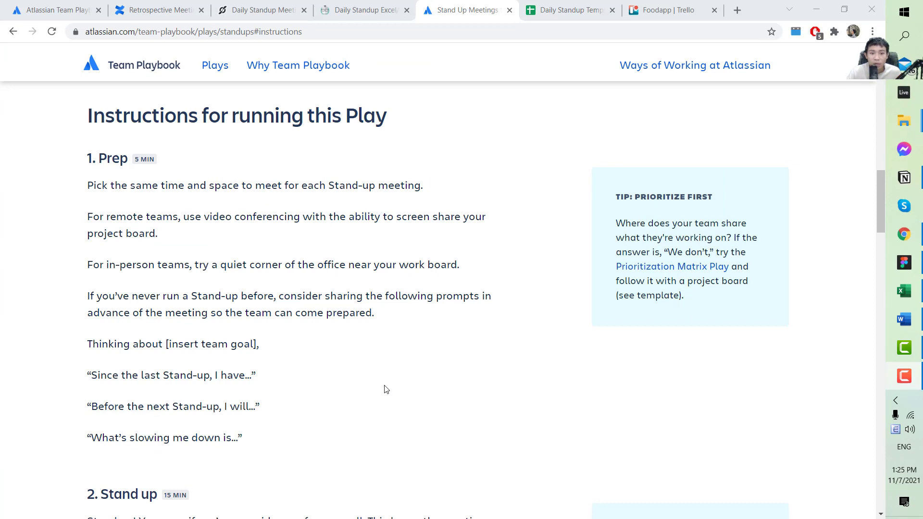
left_click(536, 11)
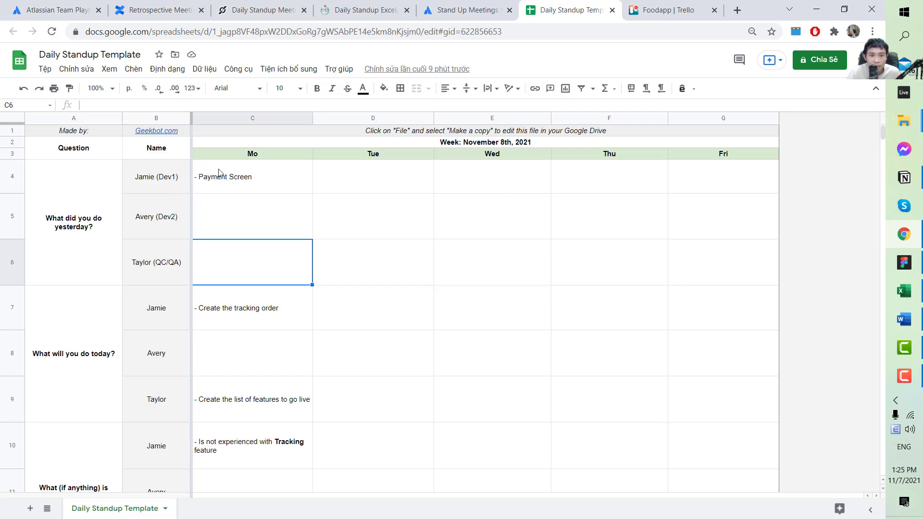
left_click(465, 10)
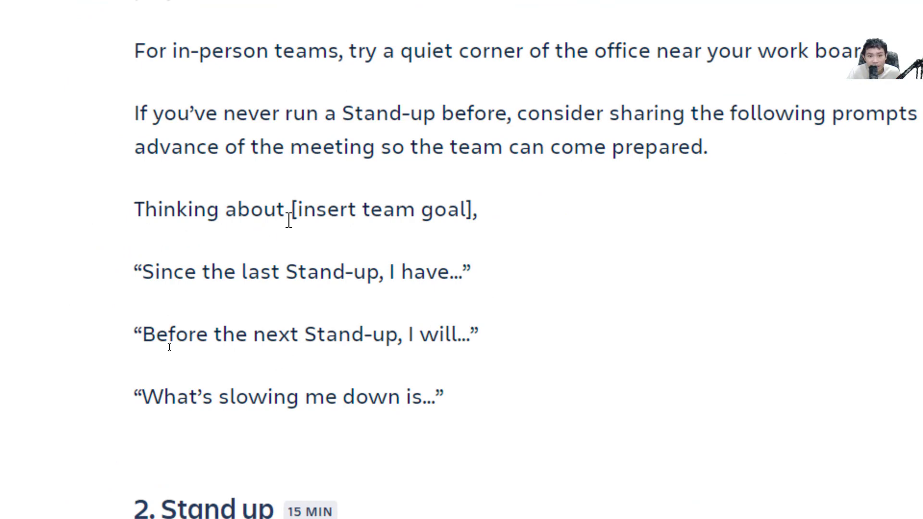
scroll(459, 92, "up", 1)
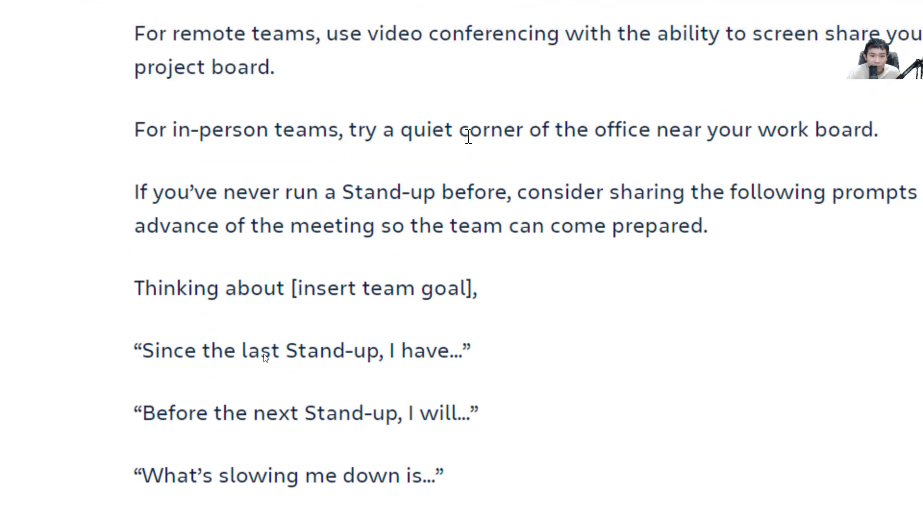
scroll(515, 284, "down", 1)
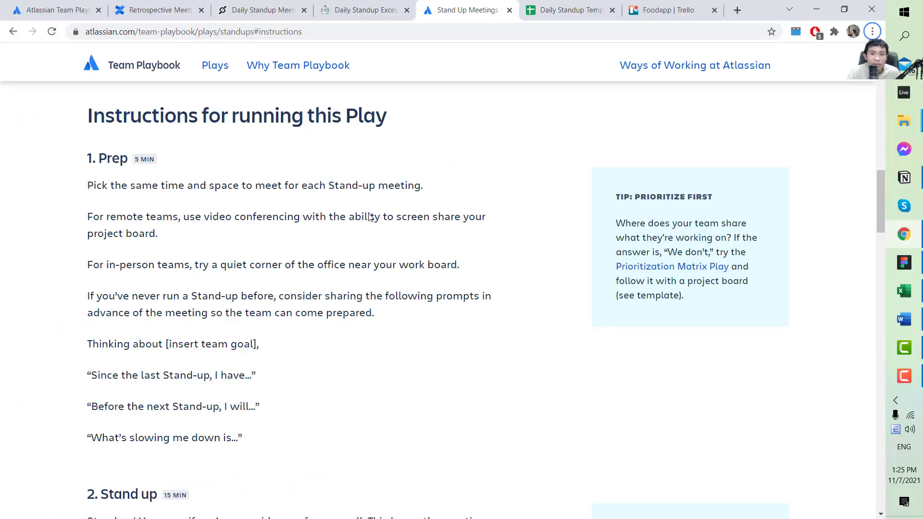
left_click(565, 6)
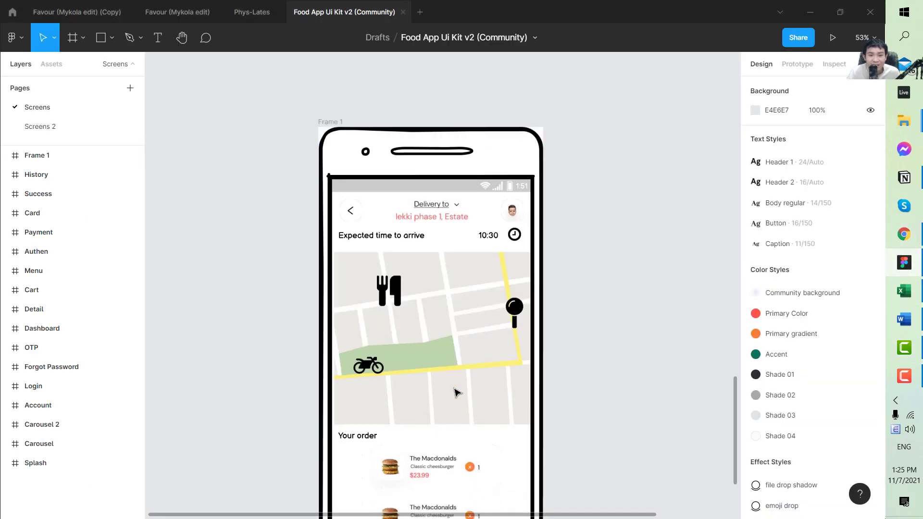
Look over the Figma Payment frame, then bring the standup spreadsheet back in front.
scroll(480, 289, "up", 4)
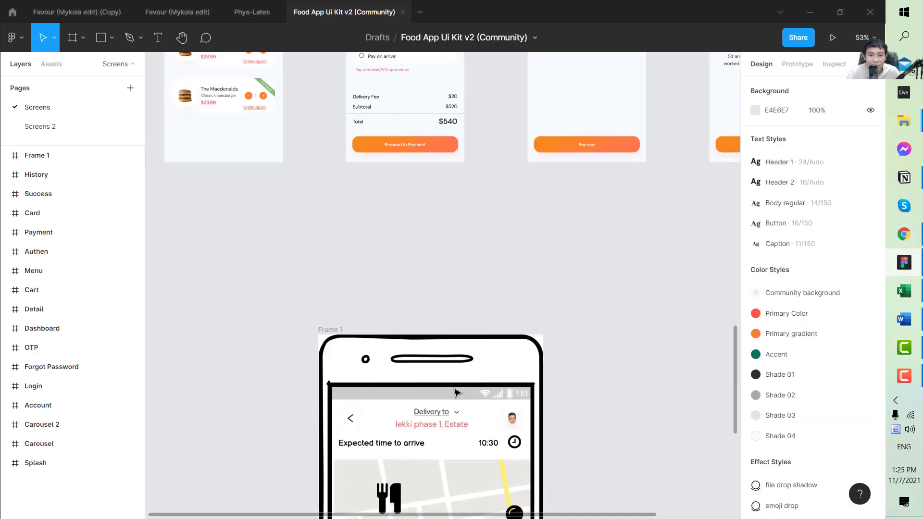
scroll(460, 390, "down", 8)
scroll(320, 155, "up", 1)
scroll(464, 309, "up", 2)
scroll(464, 310, "up", 7)
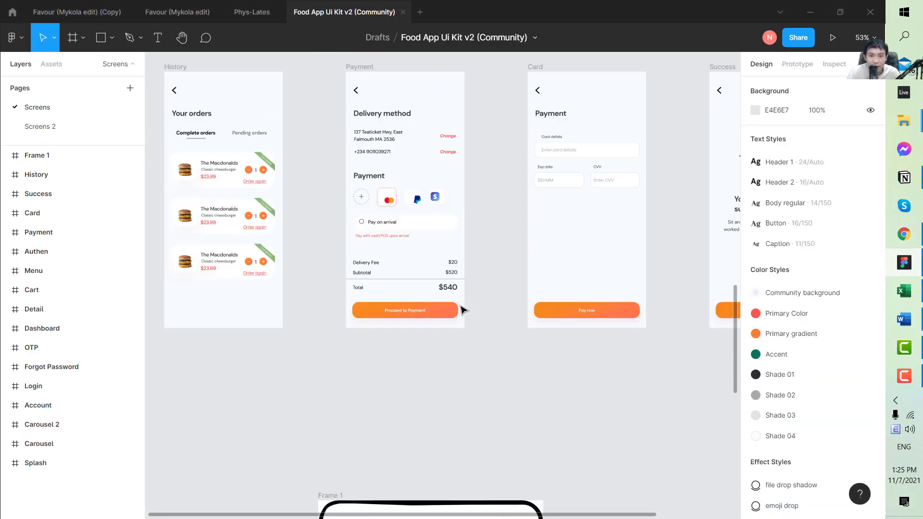
scroll(666, 305, "up", 2)
scroll(384, 392, "up", 3)
scroll(399, 380, "down", 1)
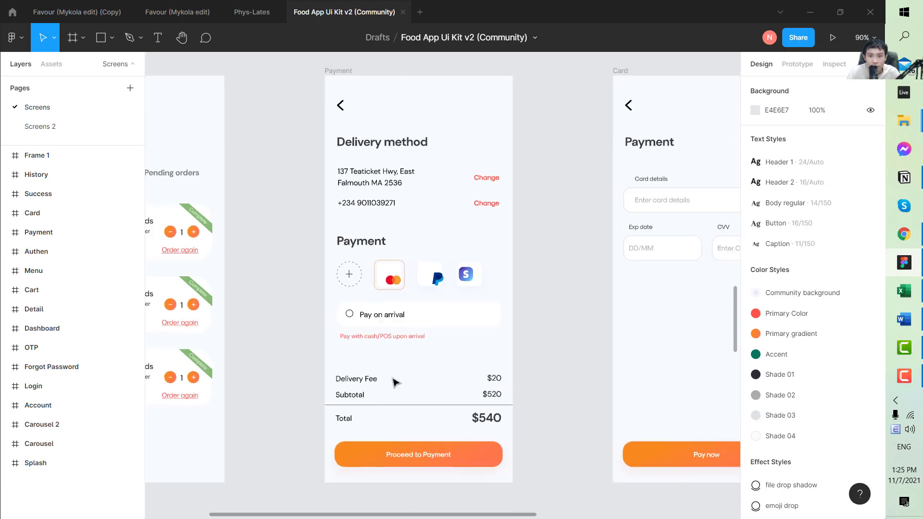
left_click(905, 236)
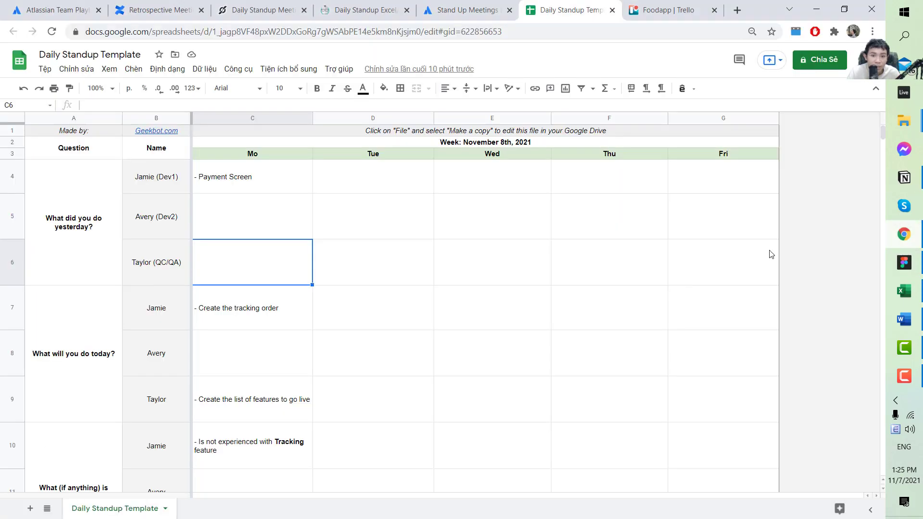
scroll(258, 304, "down", 2)
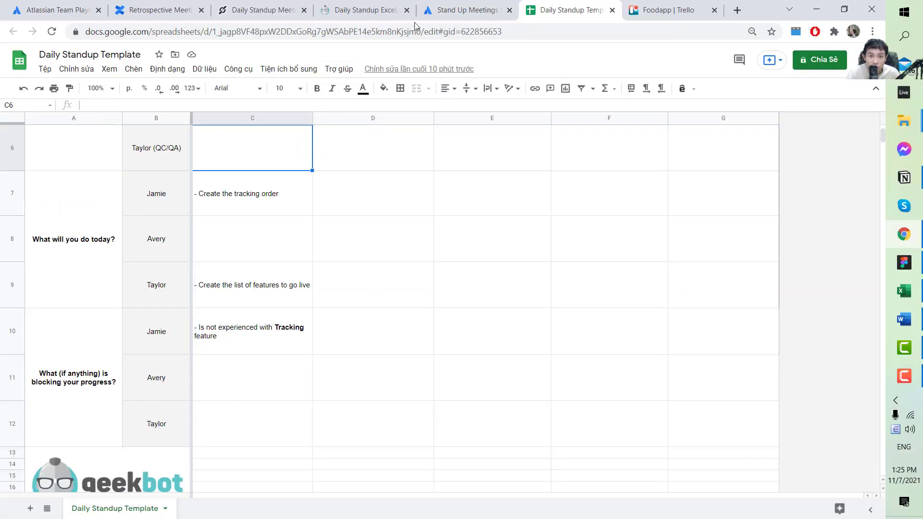
left_click(447, 9)
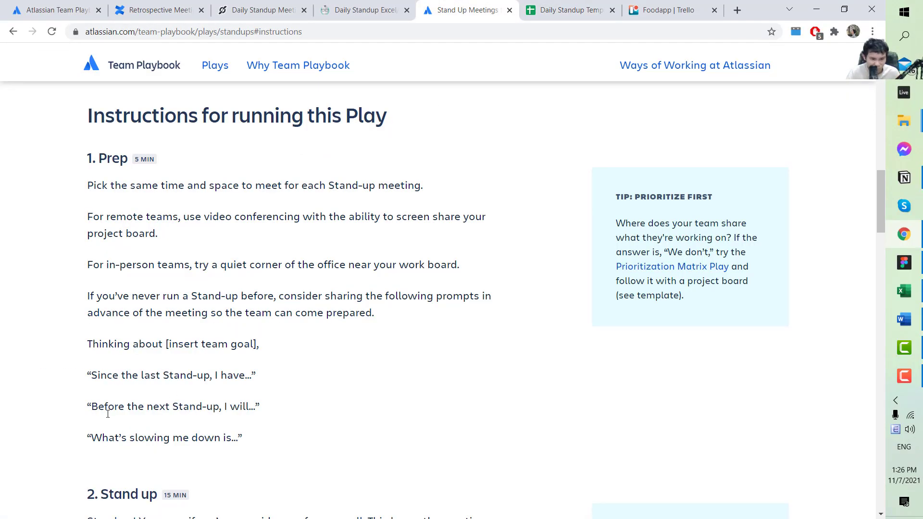
left_click(527, 14)
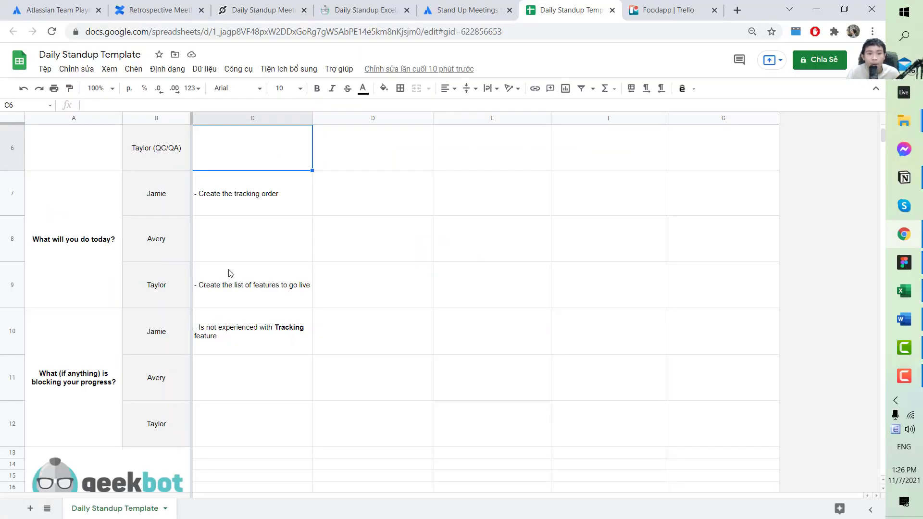
scroll(238, 294, "up", 3)
scroll(208, 204, "up", 1)
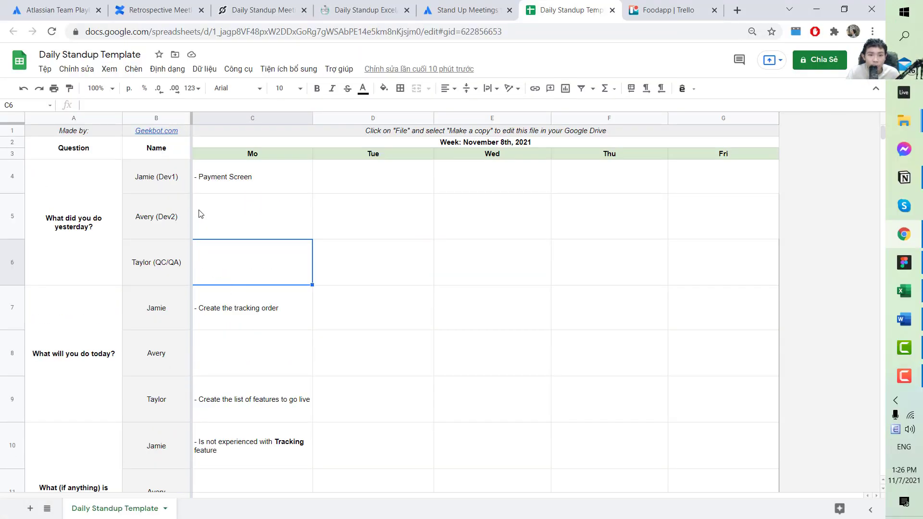
left_click(237, 187)
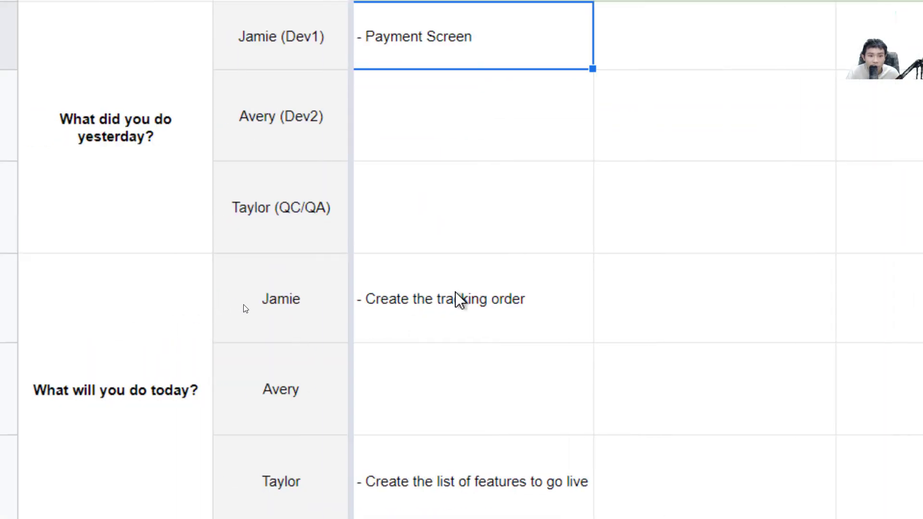
scroll(454, 312, "down", 3)
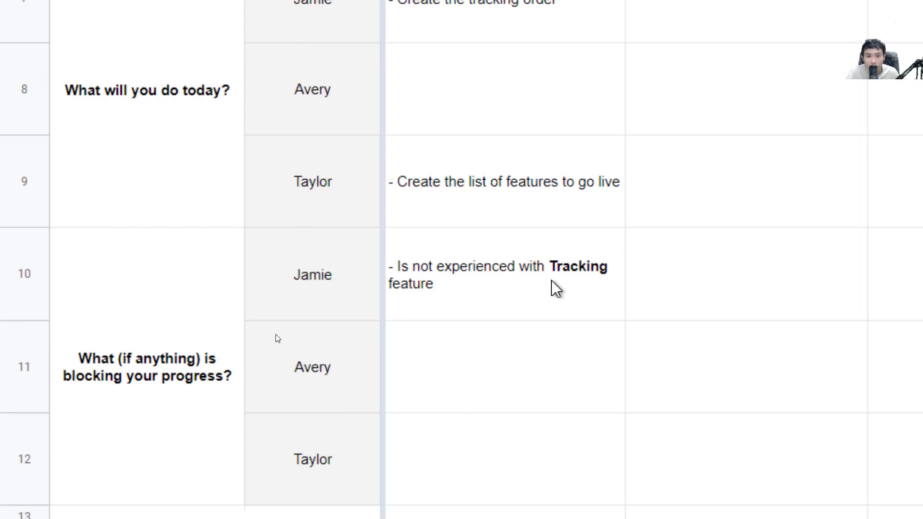
Append '> Consult the tech lead for' to Jamie's blocker in C10, then review the Mo column.
double_click(555, 288)
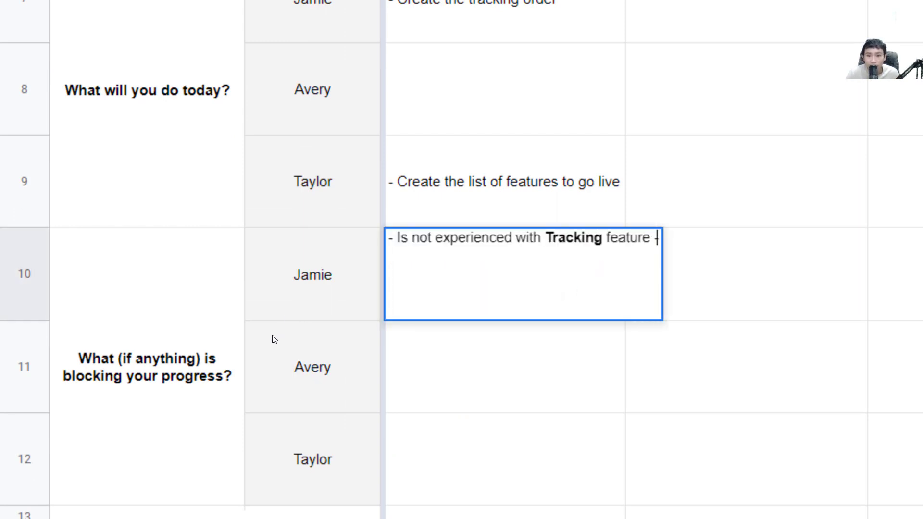
type(">")
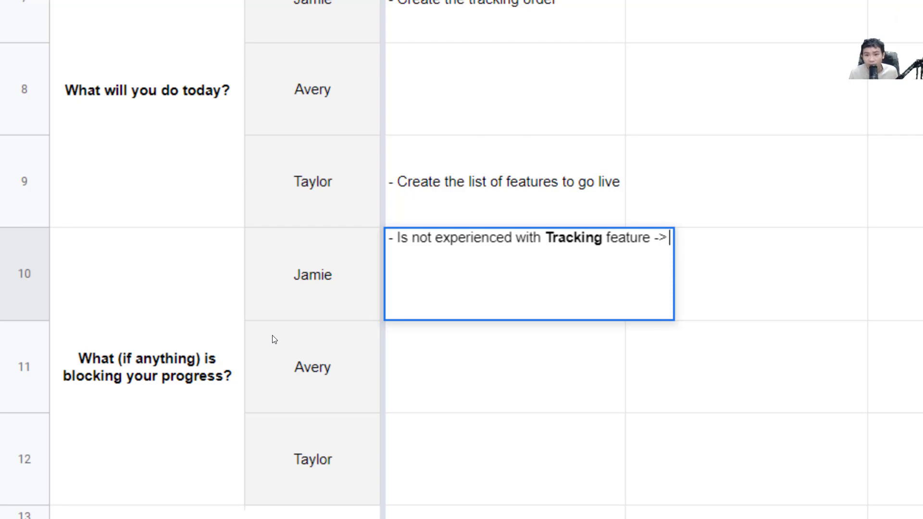
type(" Consu")
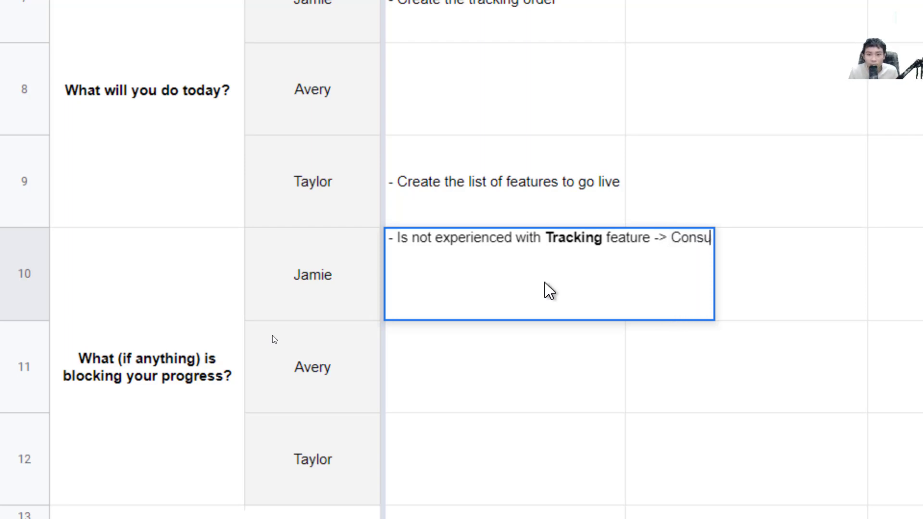
type("lt the tech le")
key("BackSpace")
key("BackSpace")
type("lead for")
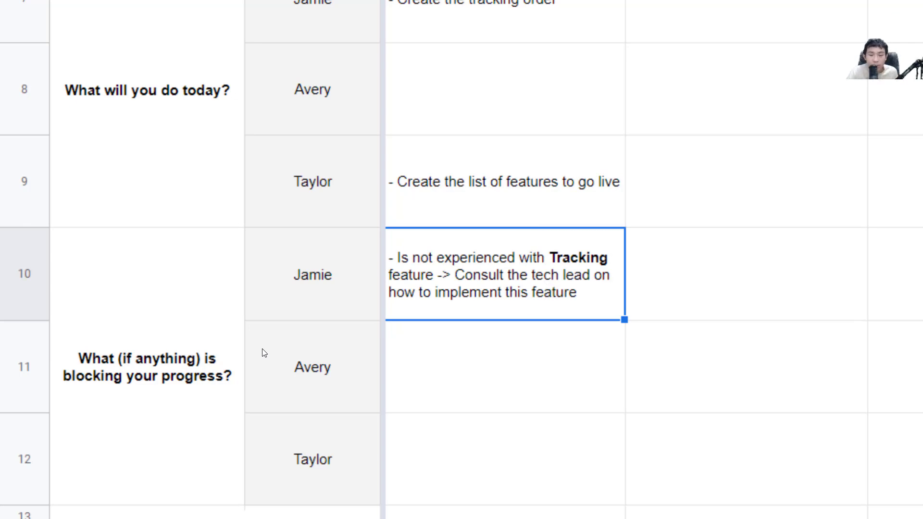
scroll(517, 284, "down", 2)
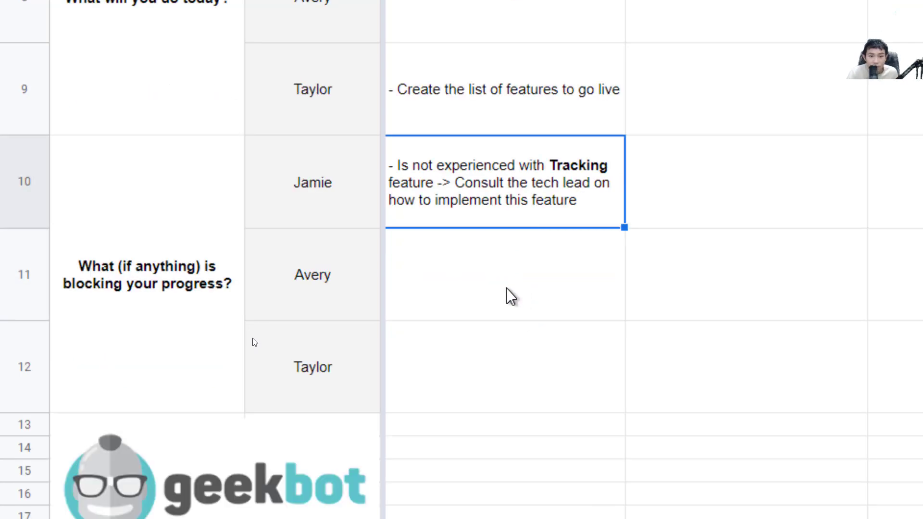
scroll(512, 293, "up", 5)
scroll(508, 294, "up", 2)
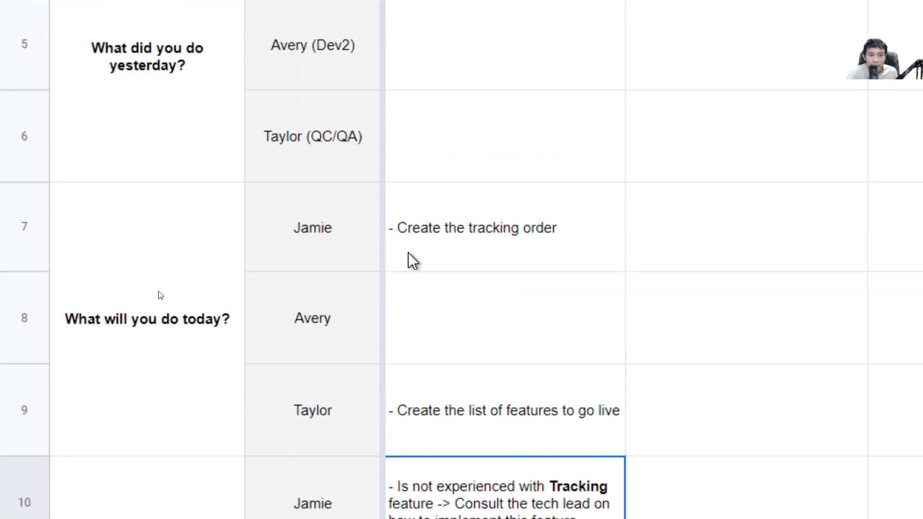
scroll(336, 202, "up", 3)
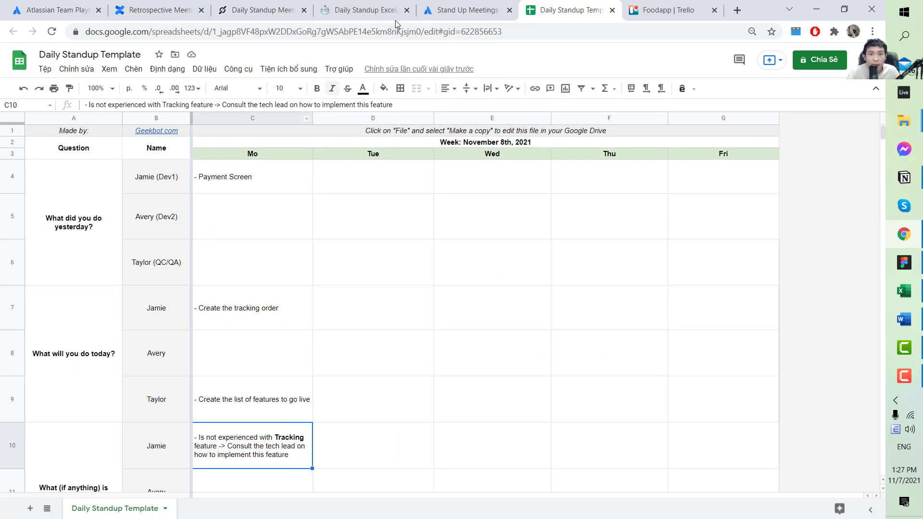
Enter Avery's Monday items: 'Login for Admin Portal' yesterday, 'Sign out for Admin Portal' today.
left_click(471, 5)
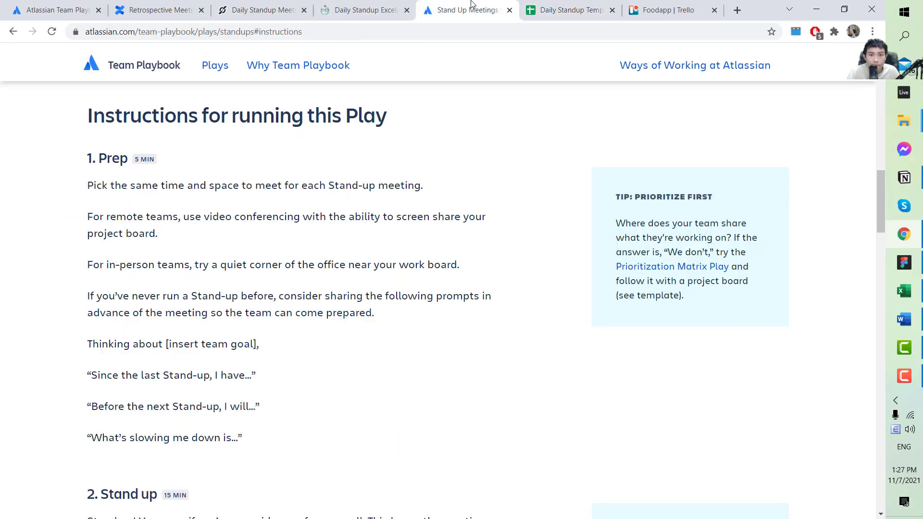
left_click(567, 10)
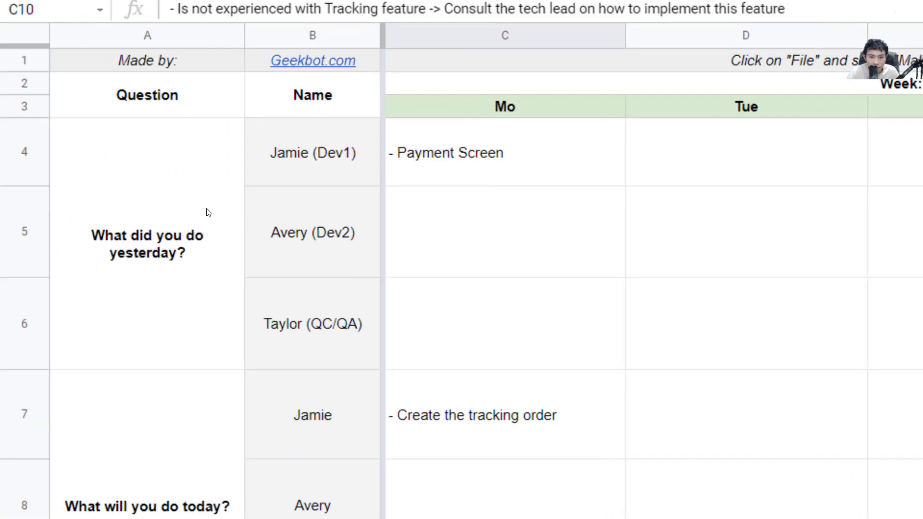
left_click(231, 212)
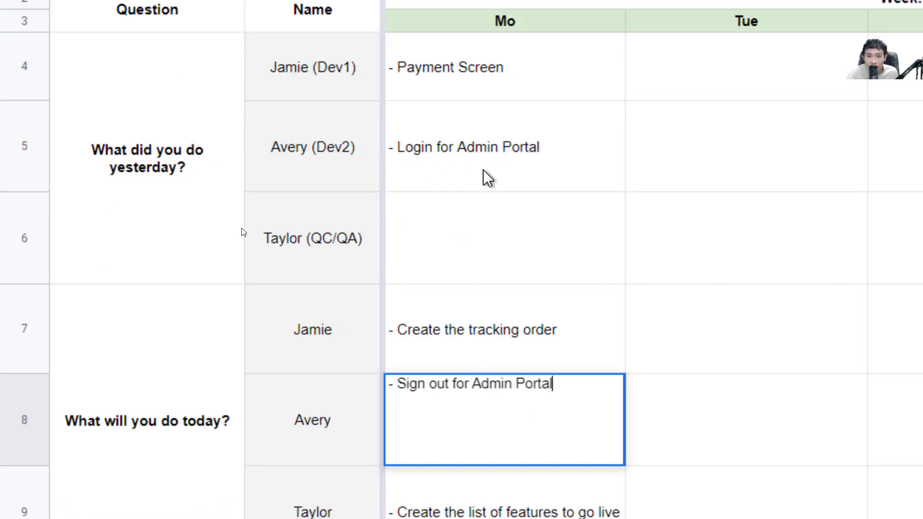
left_click(430, 354)
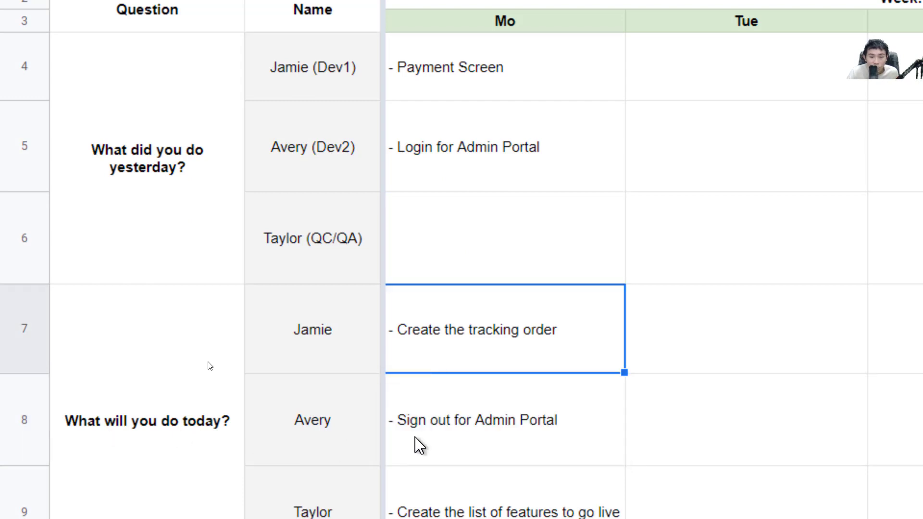
scroll(439, 445, "down", 3)
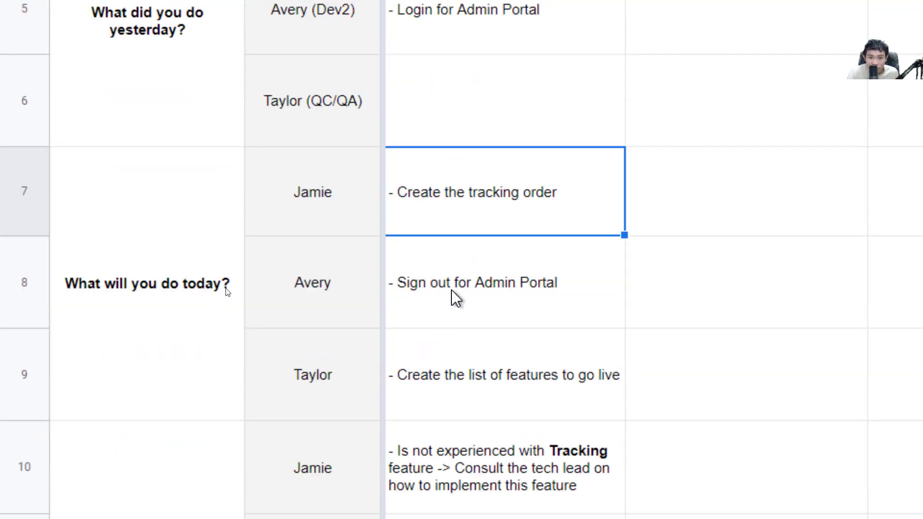
scroll(452, 299, "down", 2)
scroll(452, 299, "down", 2)
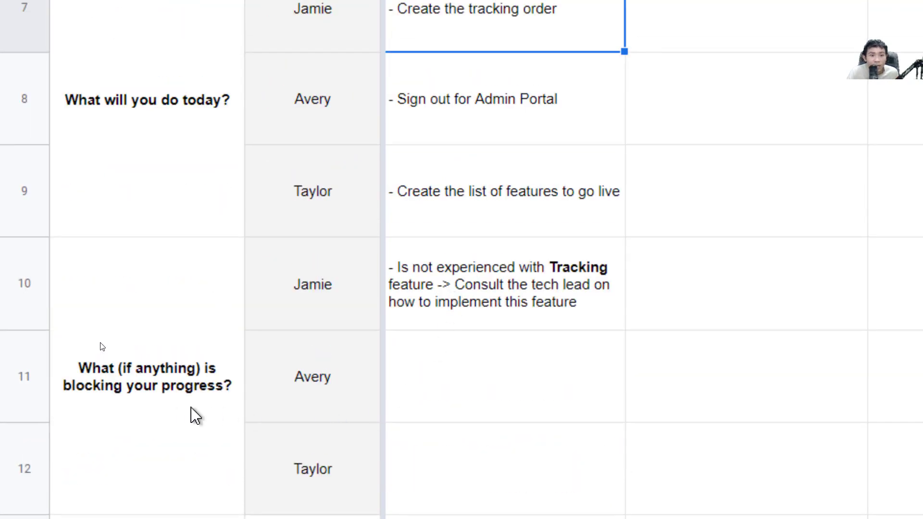
Enter '- The requirements are not fully clear yet -> The BA needs to review the ticket' in C11.
left_click(502, 396)
type("- ")
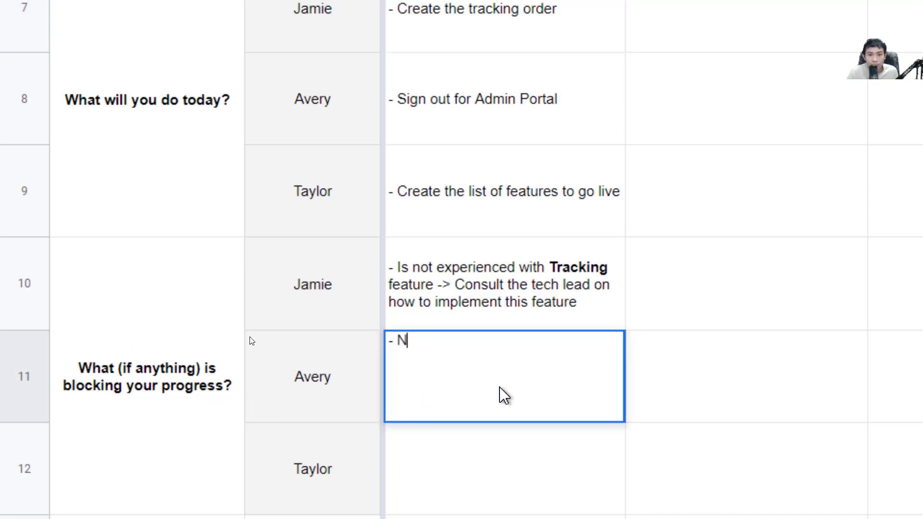
type("The ")
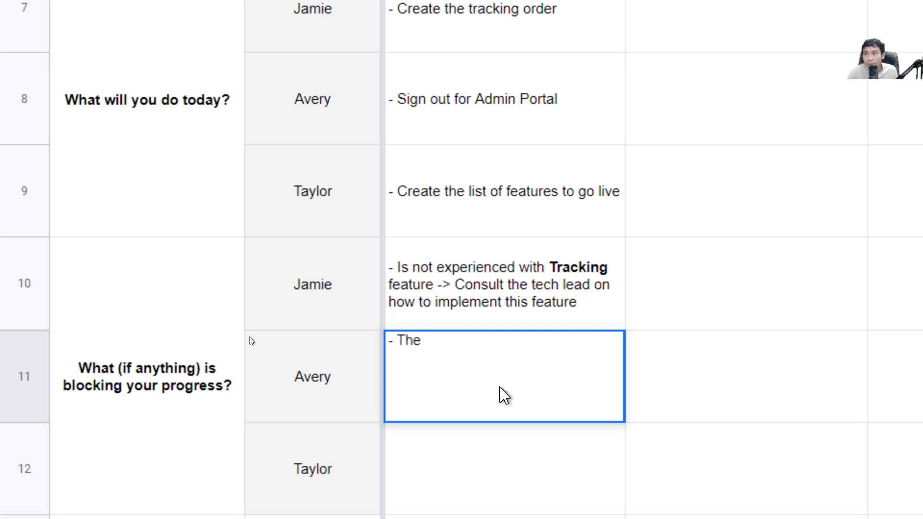
type("requirements are not fully clear yet")
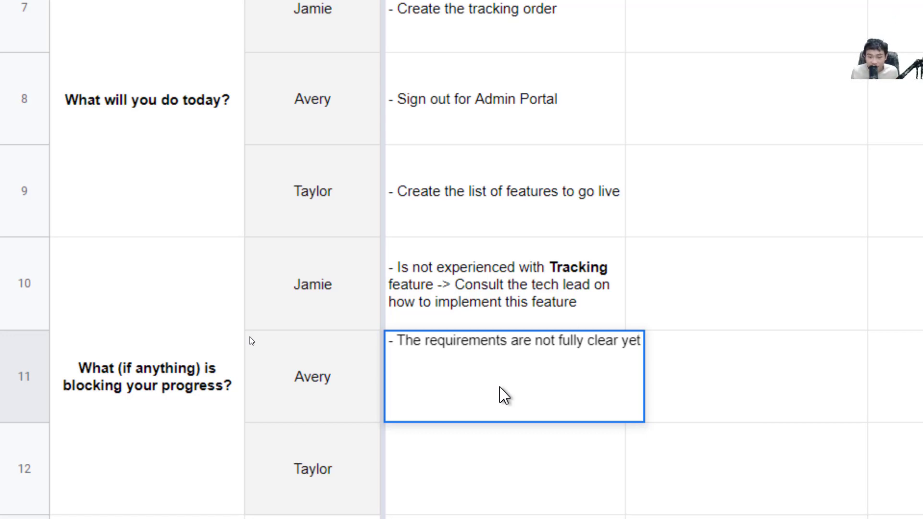
type(" -> The")
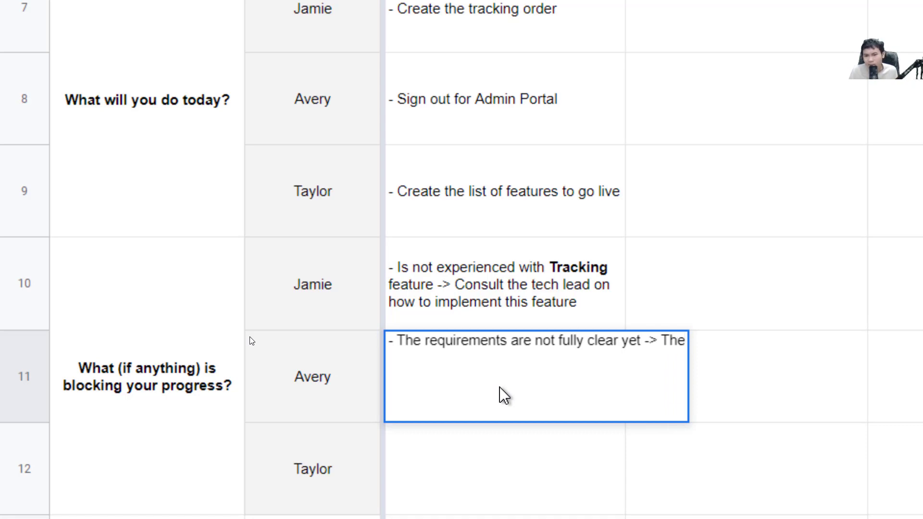
type(" BA needs to review the ticket")
key("Return")
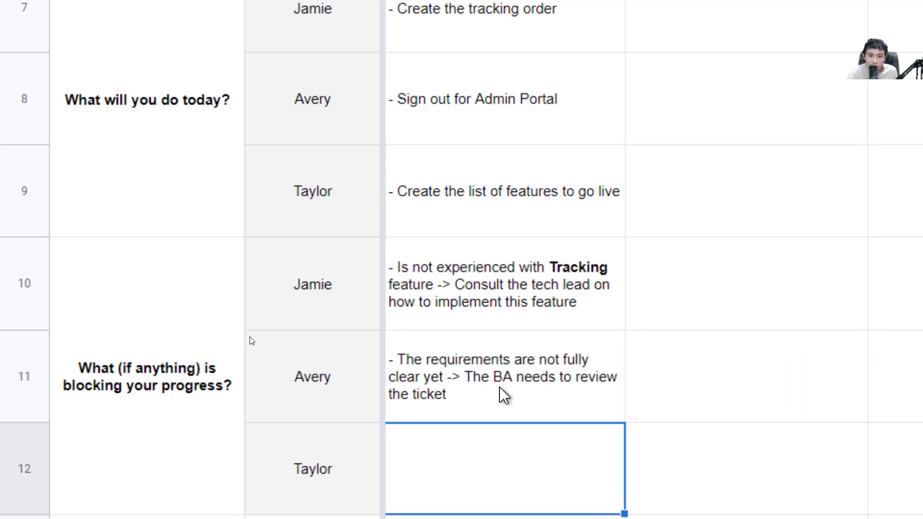
scroll(500, 388, "up", 5)
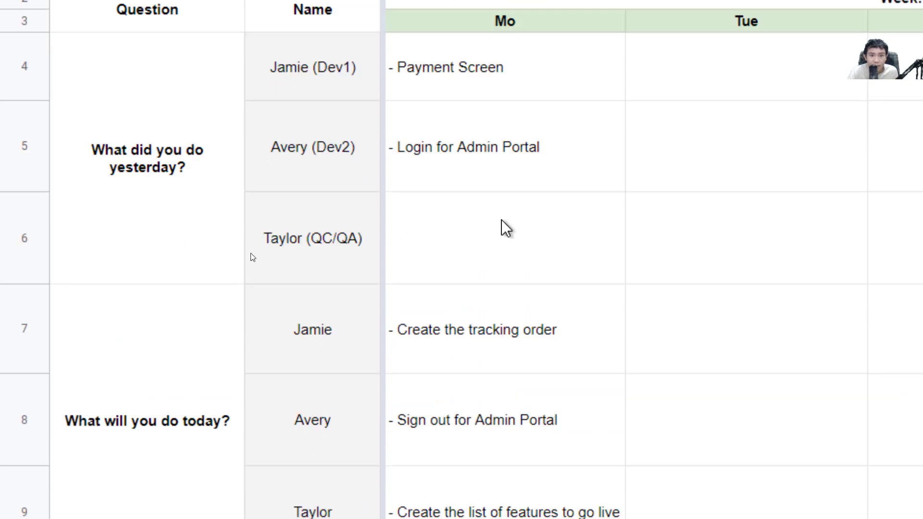
Fill C6 with '- Tested the detail screen' and '- Tested the Add a payment', bolding 'Add a payment'.
left_click(486, 235)
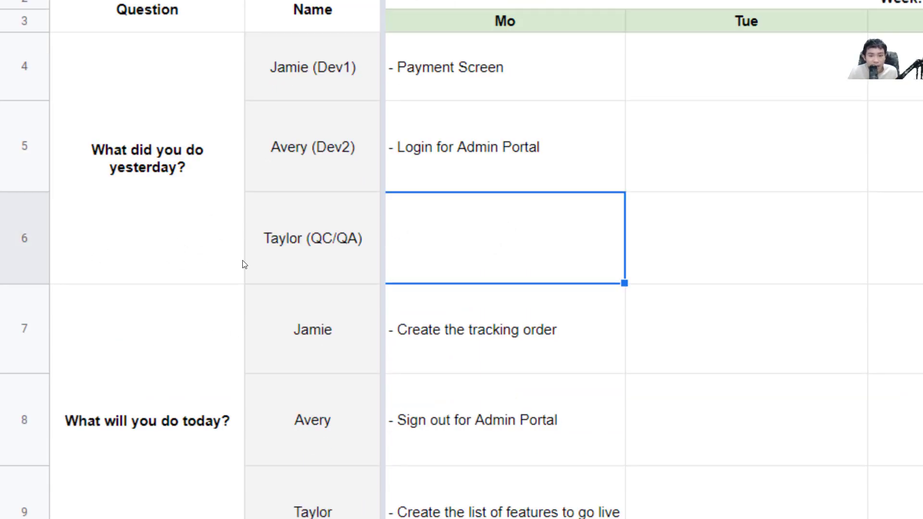
type("- ")
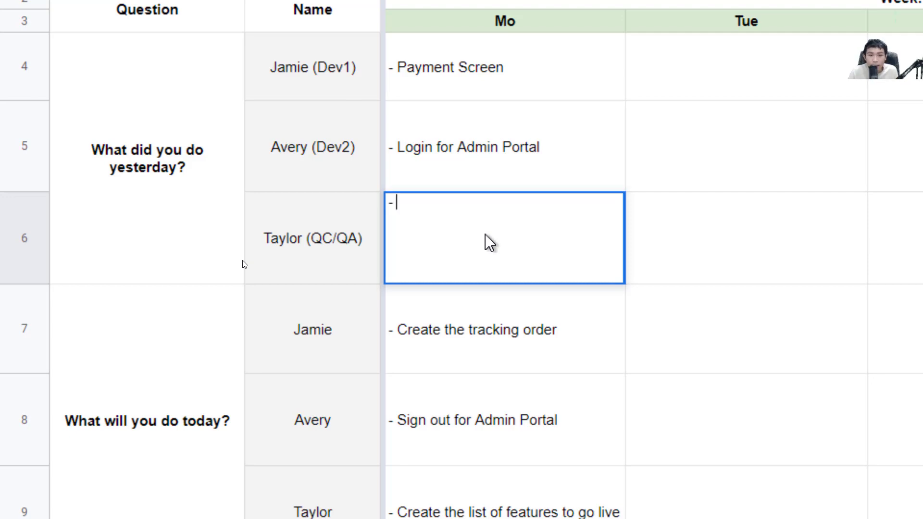
type("Tested the detail screen - T")
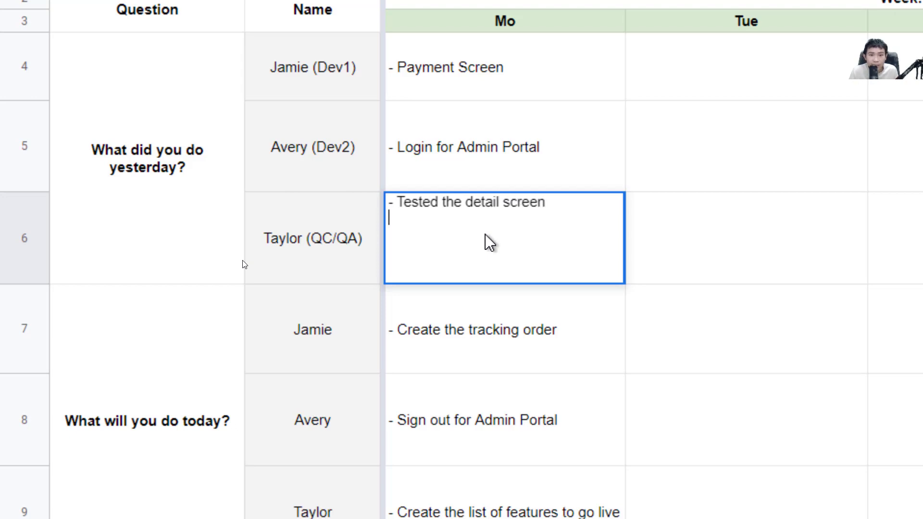
type("est")
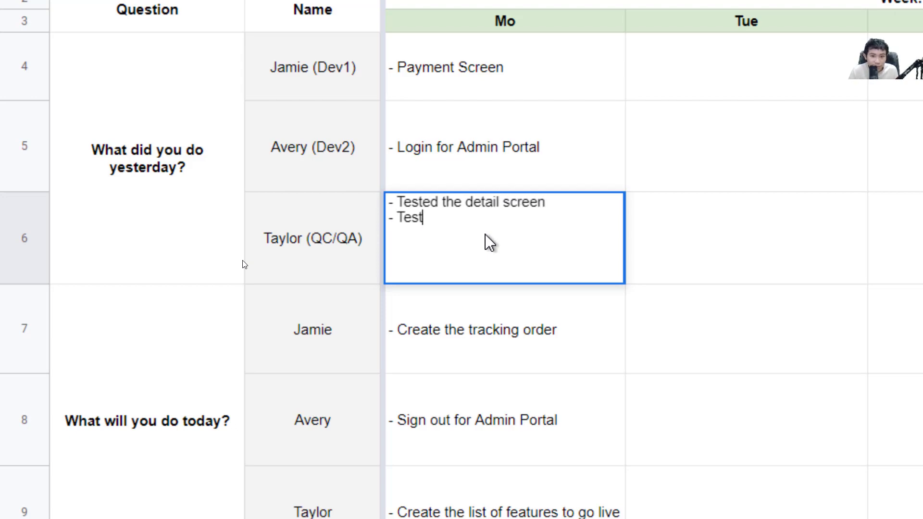
type("ed the")
key("ctrl+b")
type(" Add a payment")
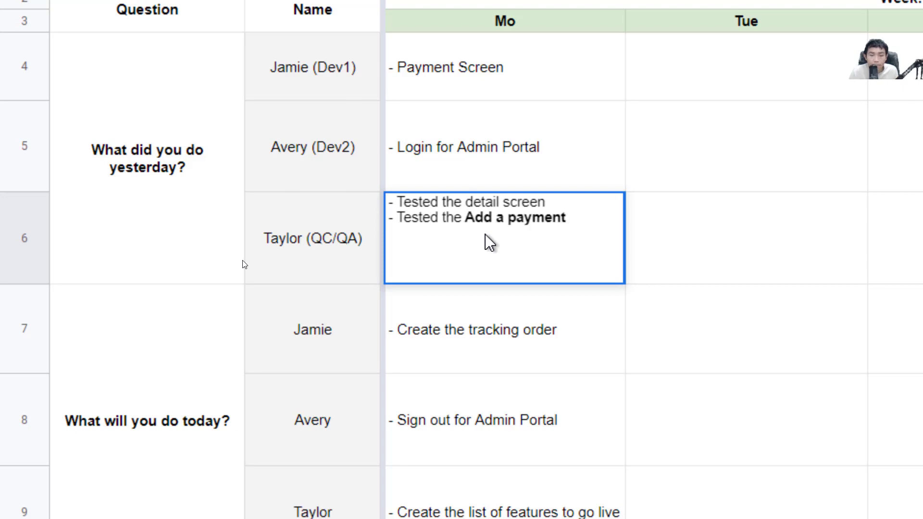
scroll(452, 346, "down", 2)
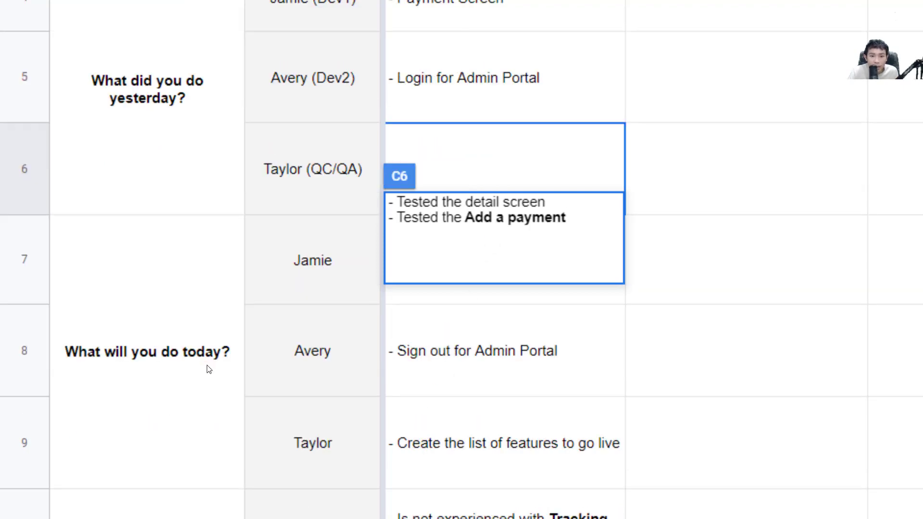
left_click(416, 451)
scroll(208, 369, "down", 3)
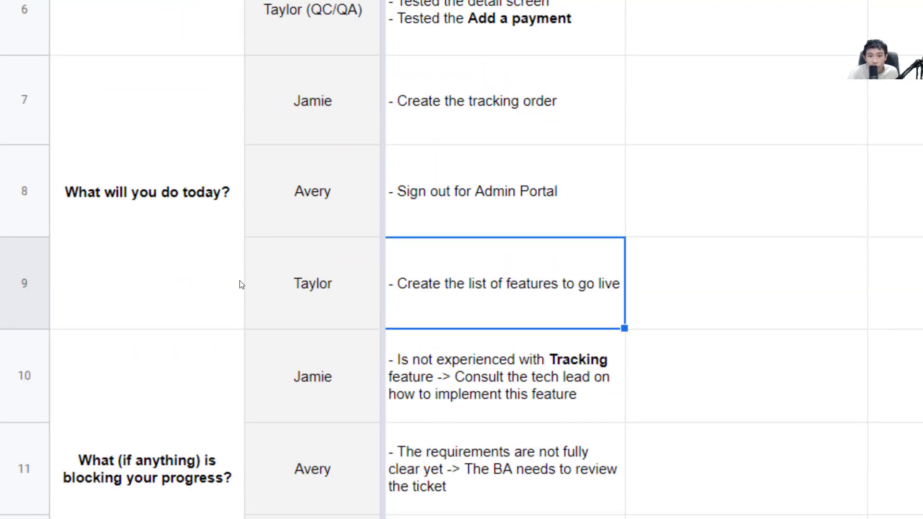
Add the line 'Test the Payment Screen and Login for Admin Portal' to Taylor's plan in C9.
double_click(481, 295)
type("-")
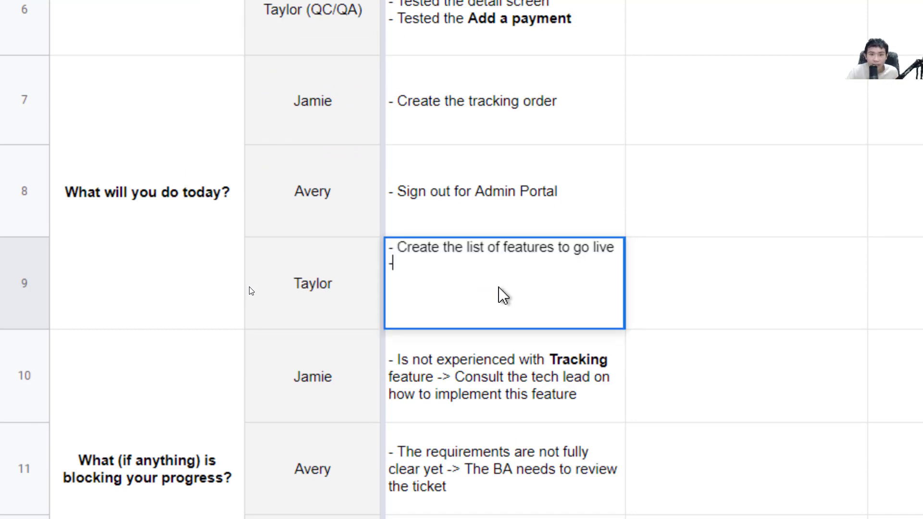
scroll(474, 154, "up", 2)
scroll(477, 159, "up", 3)
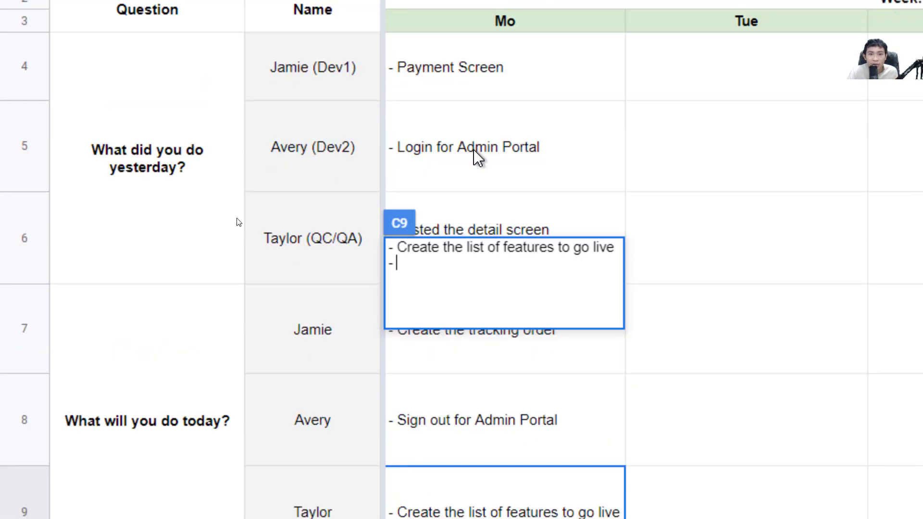
scroll(335, 99, "up", 1)
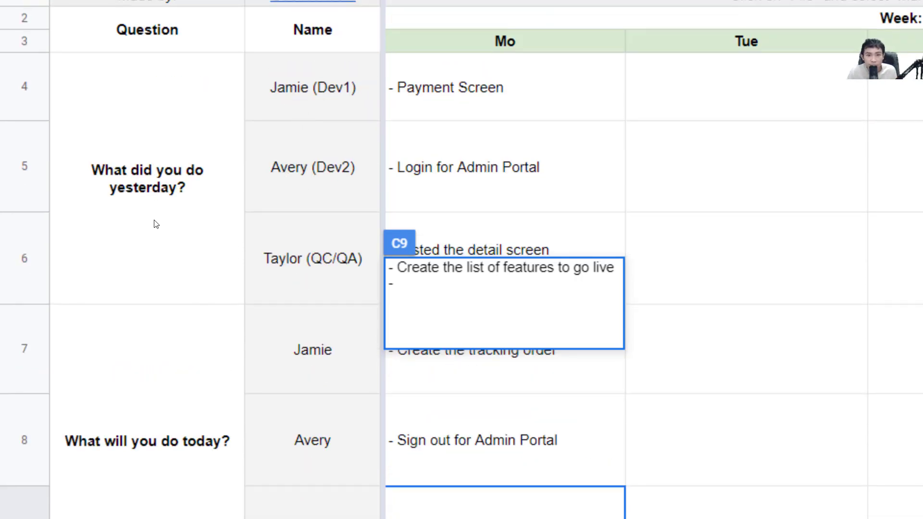
type("Pa")
key("BackSpace")
key("BackSpace")
type("Test the ")
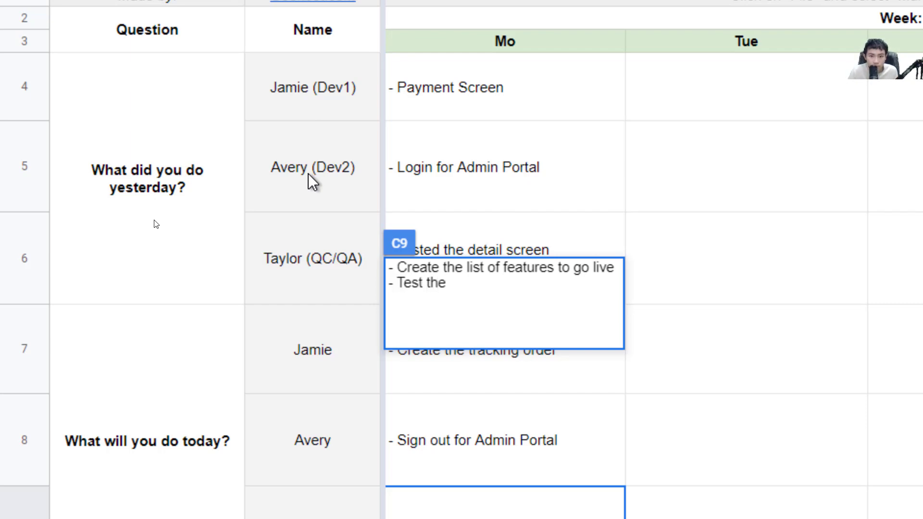
type("Payment Screen and Login for Admin Portal")
scroll(437, 246, "up", 2)
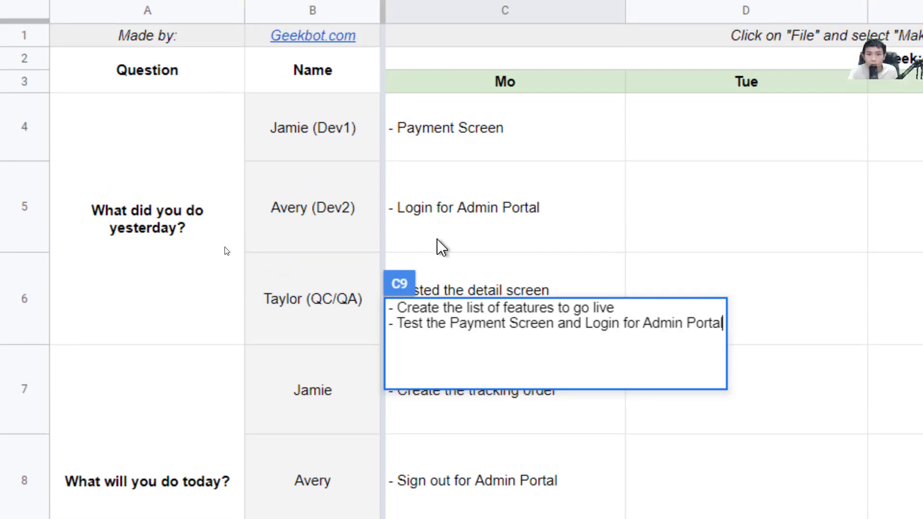
Bold 'Payment Screen' and 'Login for Admin Portal' in Taylor's plan.
double_click(466, 323)
left_click(553, 323, "shift")
key("ctrl+b")
double_click(607, 323)
key("shift+End")
key("ctrl+b")
left_click(356, 390)
scroll(340, 393, "down", 2)
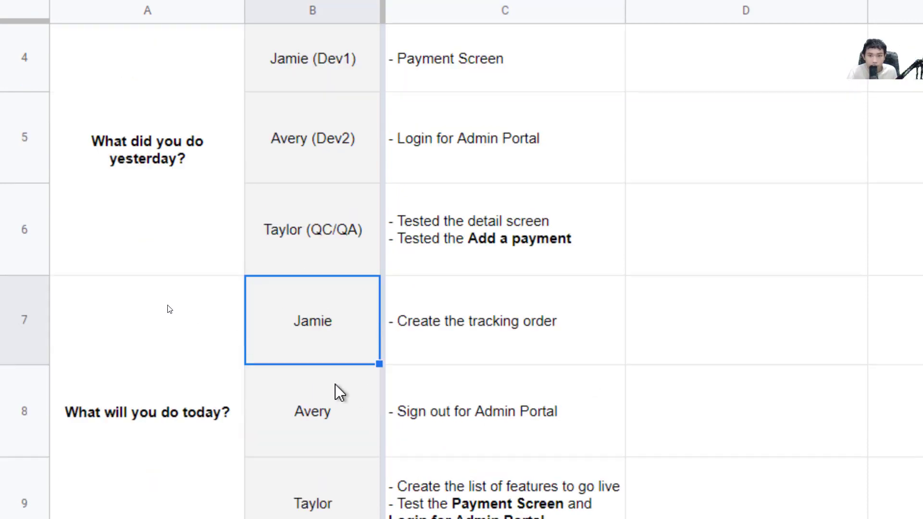
scroll(339, 392, "down", 3)
scroll(340, 389, "down", 4)
scroll(355, 388, "down", 2)
Enter 'None' as Taylor's Monday blocker in C12.
left_click(447, 347)
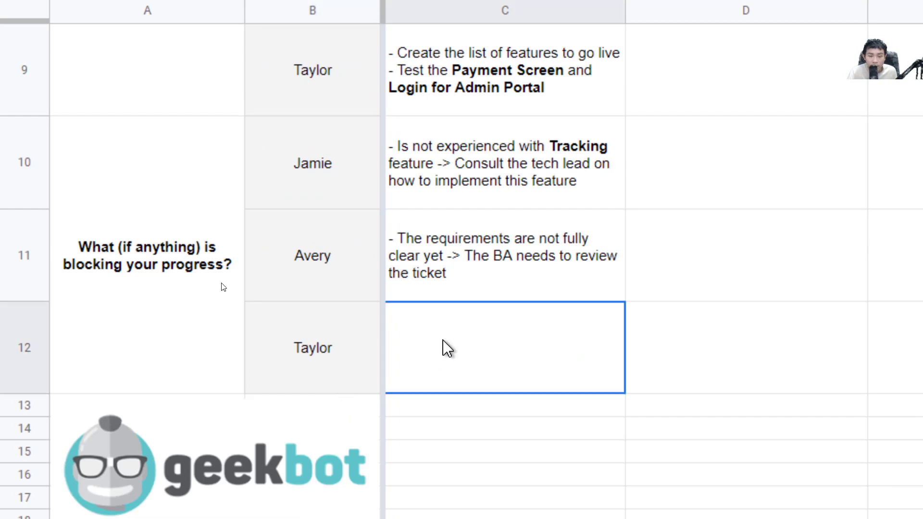
double_click(447, 348)
type("None")
key("Return")
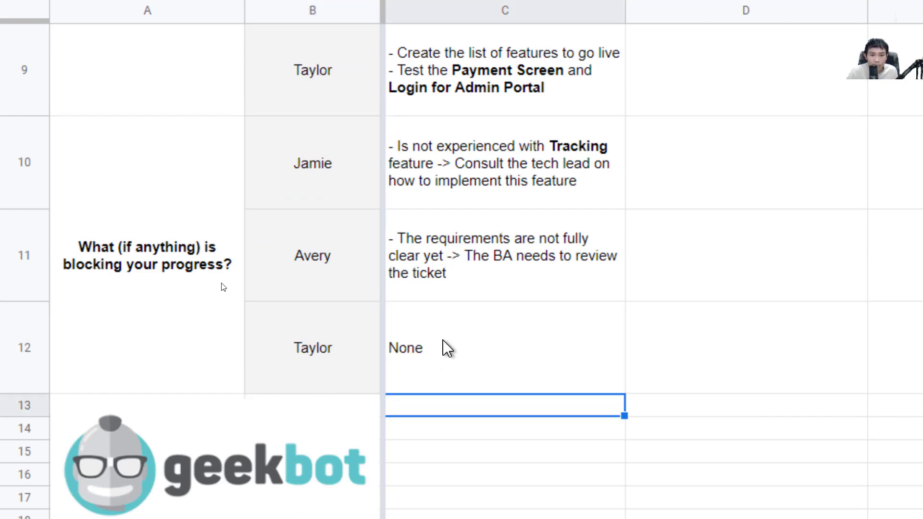
scroll(222, 287, "up", 2)
scroll(223, 287, "up", 4)
scroll(222, 229, "up", 2)
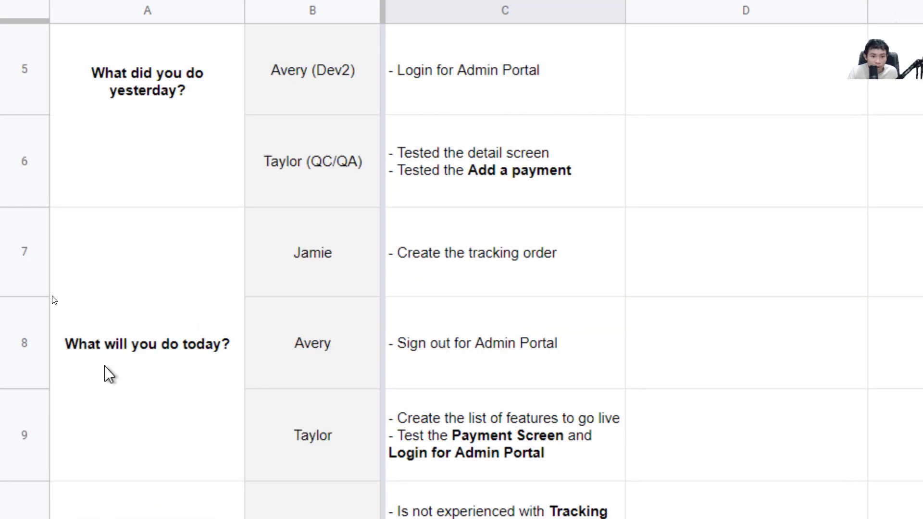
Add an 'Estimate : 2hs' line to Avery's plan for today in C8.
double_click(550, 356)
type("-")
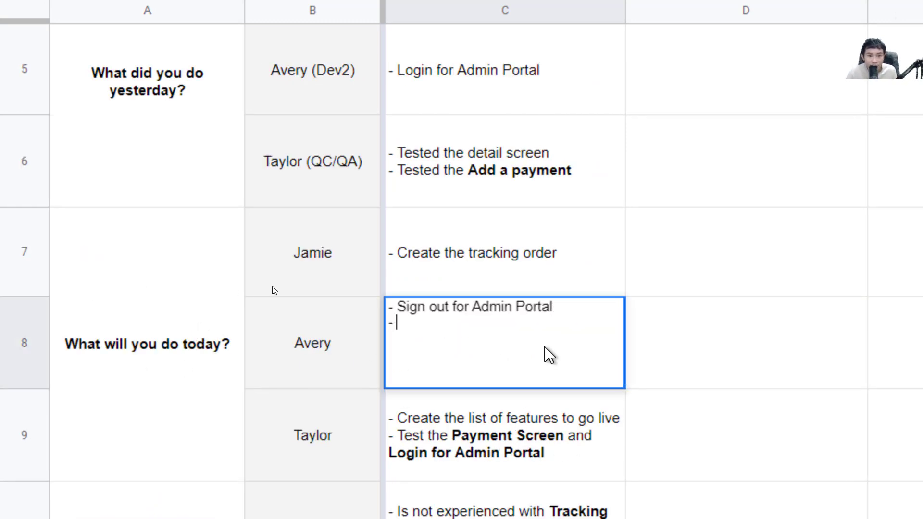
type("Estimate :")
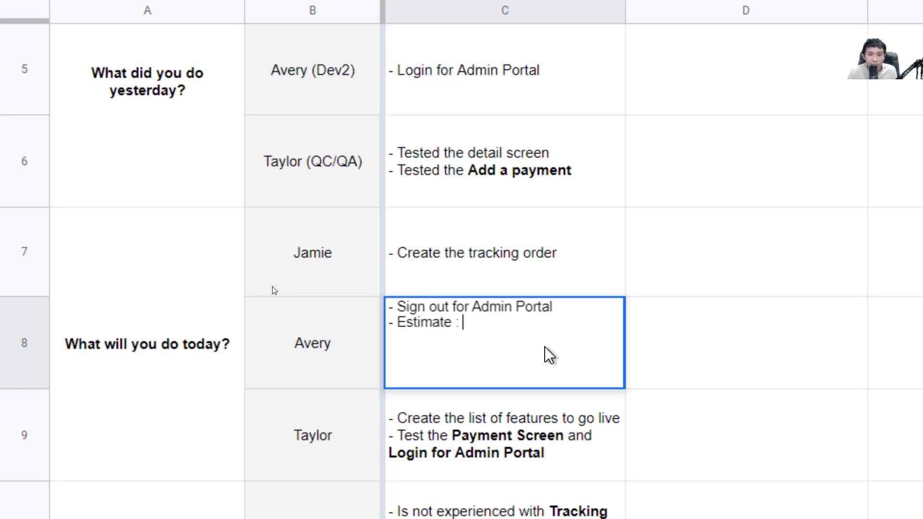
key("BackSpace")
key("BackSpace")
key("Return")
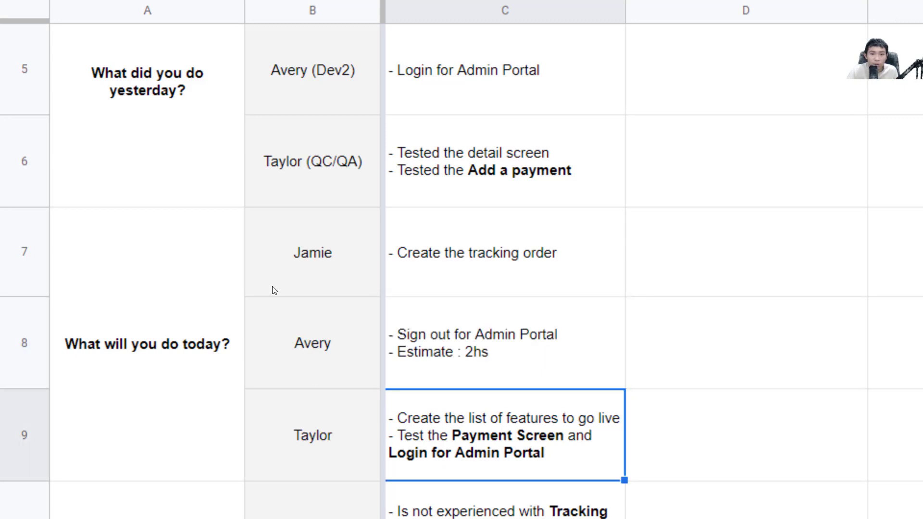
Add an Estimate line to Jamie's plan for today in C7.
double_click(515, 264)
key("ctrl+Return")
type("16hs")
key("BackSpace")
key("BackSpace")
key("BackSpace")
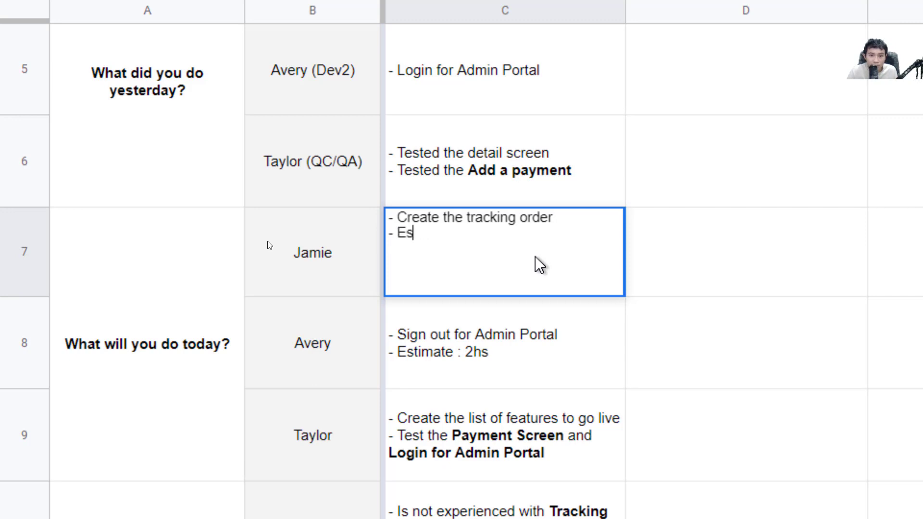
type("timate : 16hs")
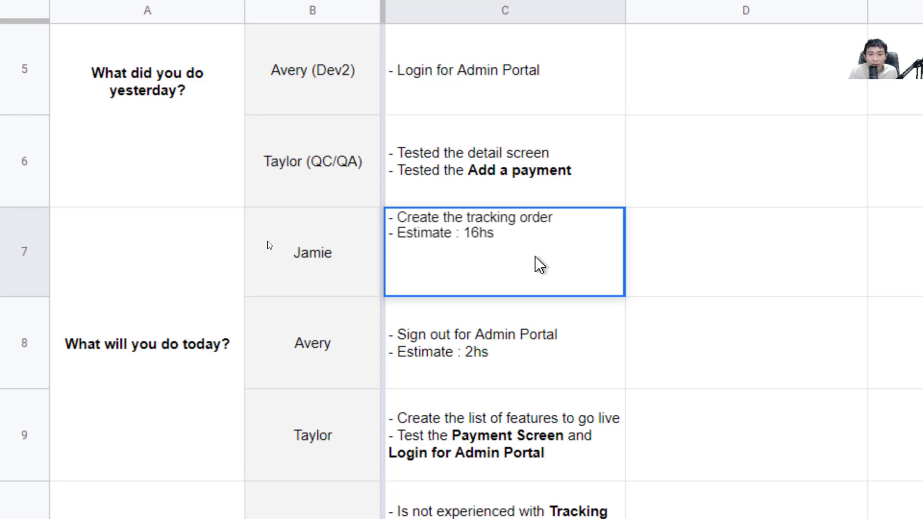
key("Return")
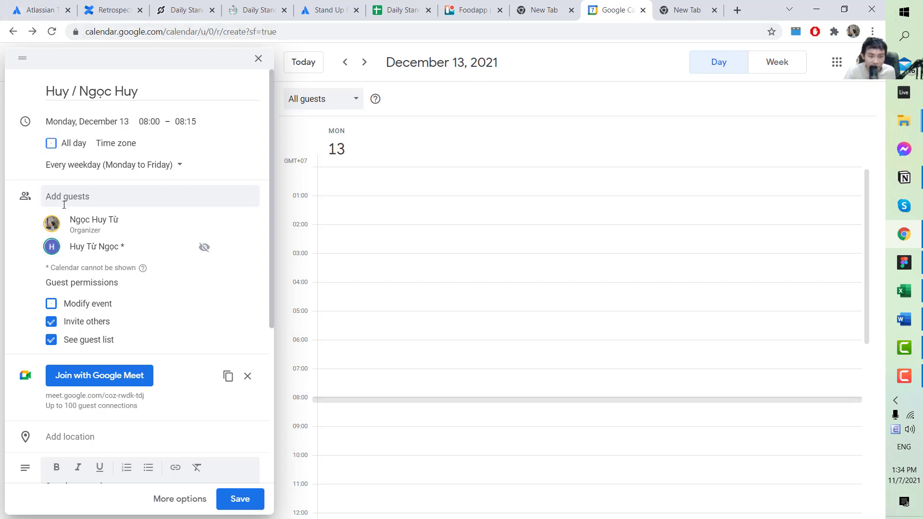
scroll(67, 221, "down", 1)
scroll(72, 154, "up", 1)
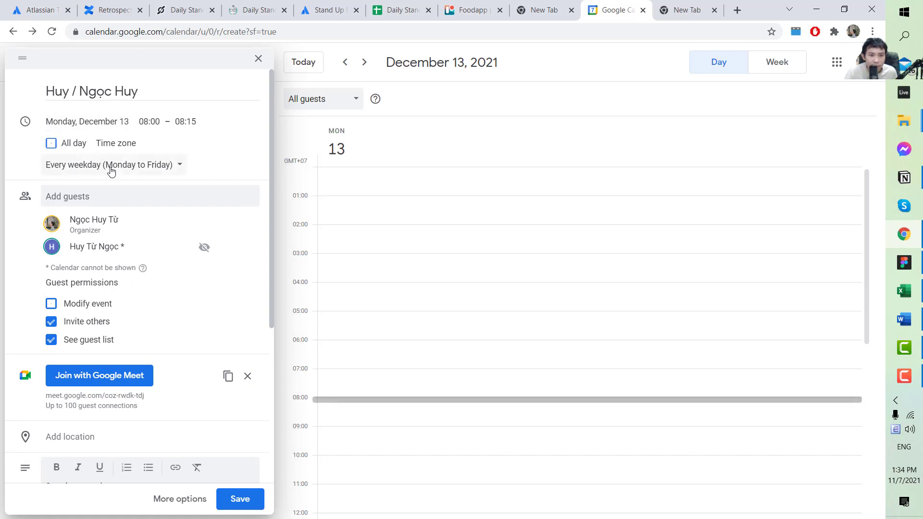
scroll(103, 169, "down", 1)
scroll(91, 169, "up", 1)
left_click(92, 168)
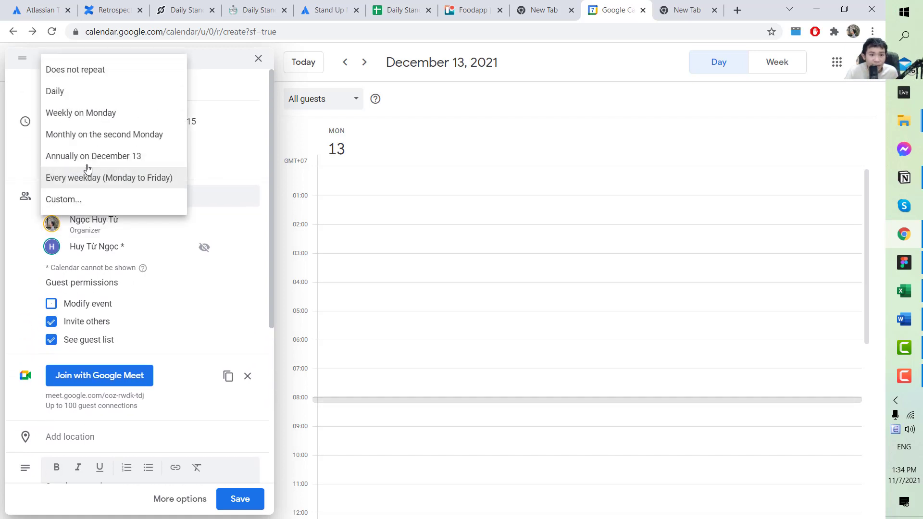
left_click(94, 174)
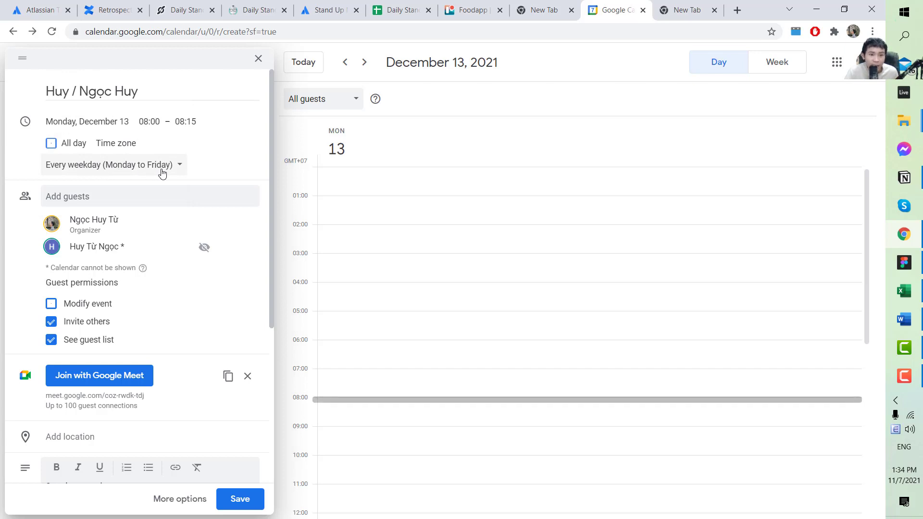
mouse_move(94, 247)
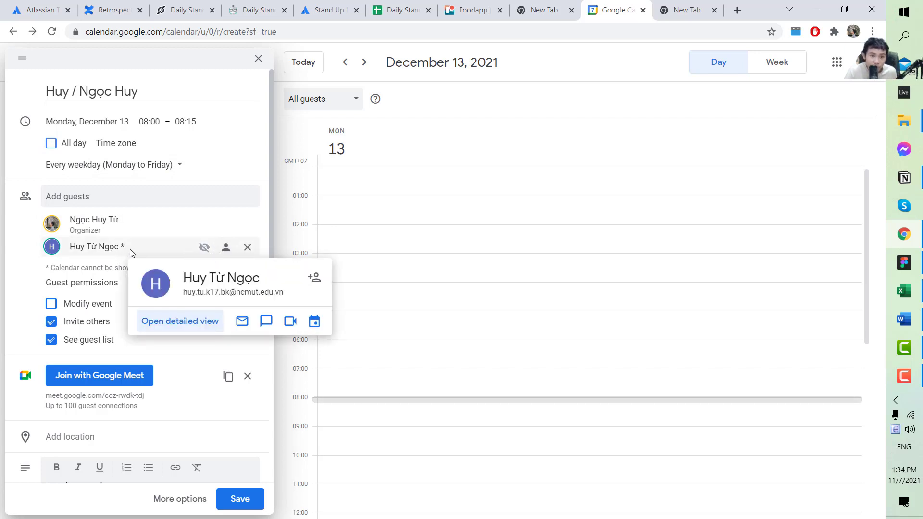
scroll(70, 344, "down", 4)
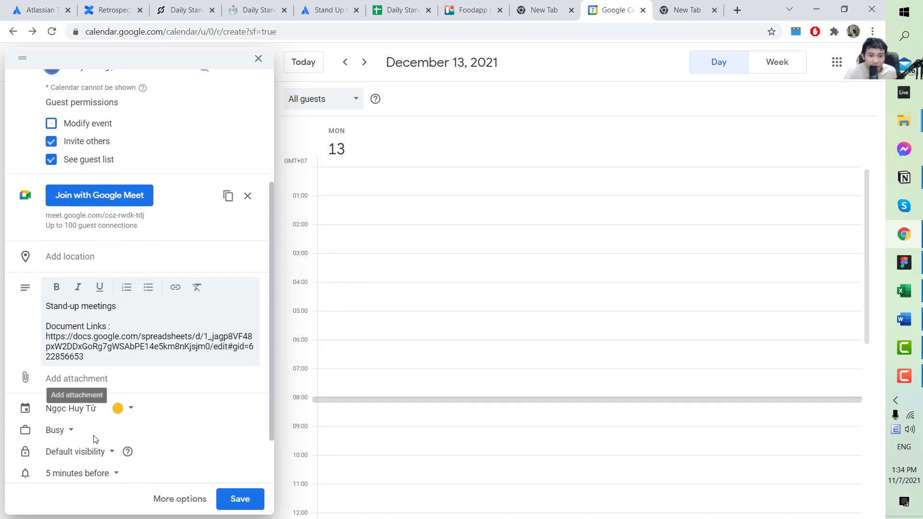
scroll(84, 462, "down", 1)
mouse_move(84, 427)
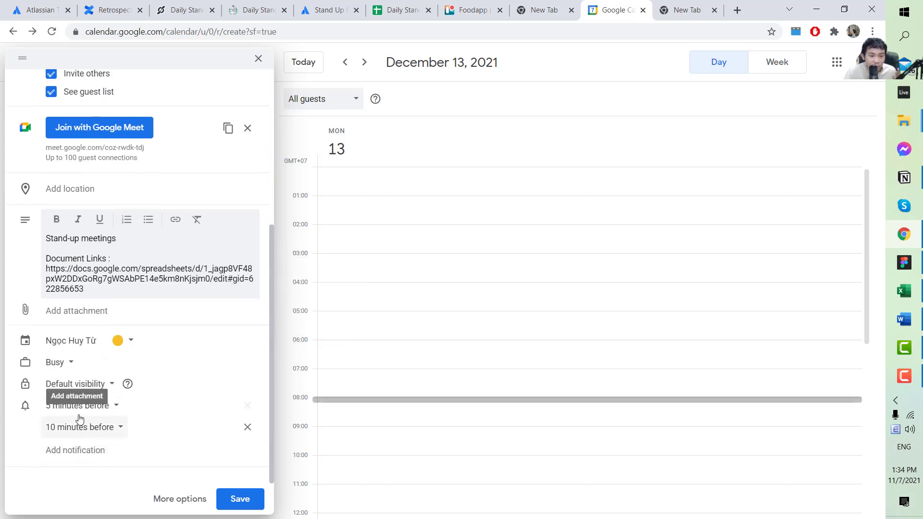
scroll(84, 429, "up", 2)
scroll(85, 429, "up", 2)
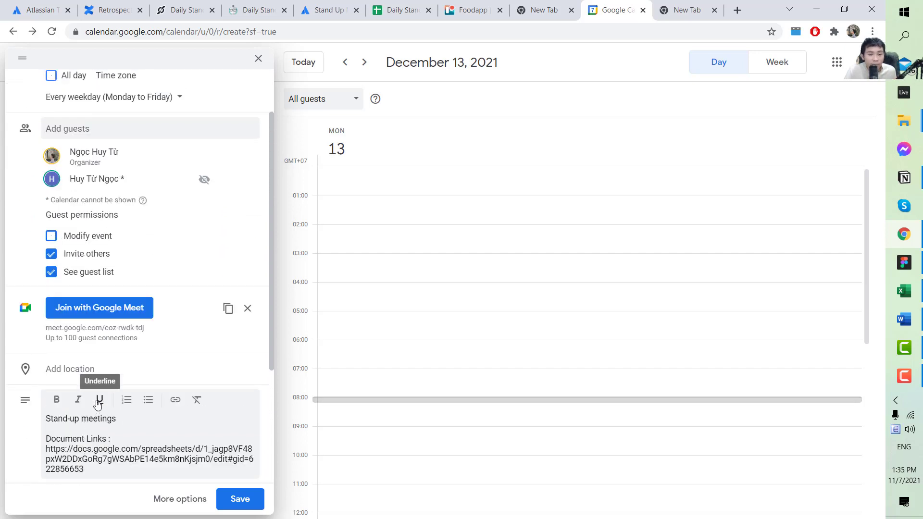
scroll(116, 322, "up", 2)
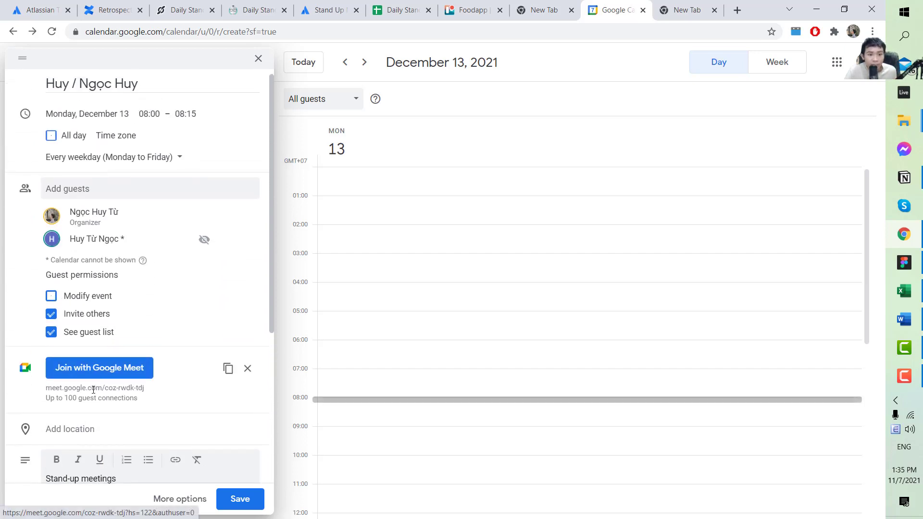
scroll(89, 388, "down", 2)
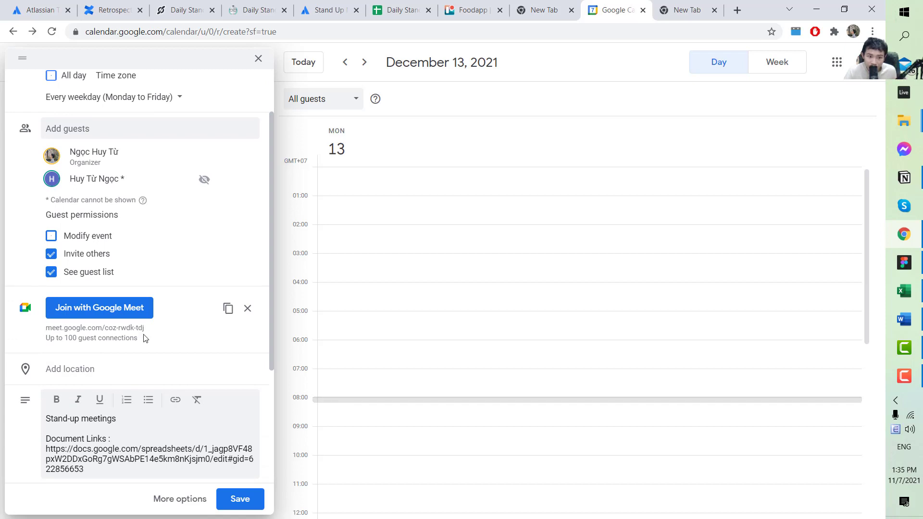
scroll(144, 339, "down", 3)
double_click(58, 336)
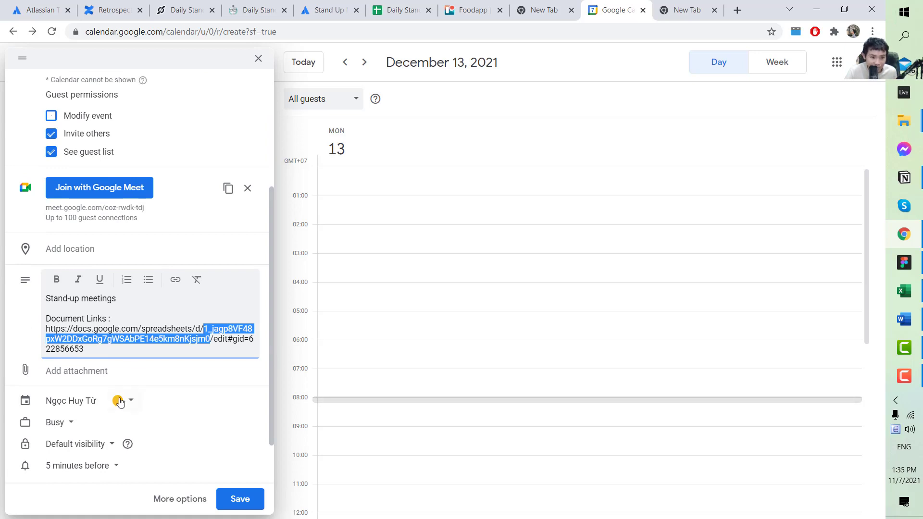
scroll(115, 403, "down", 2)
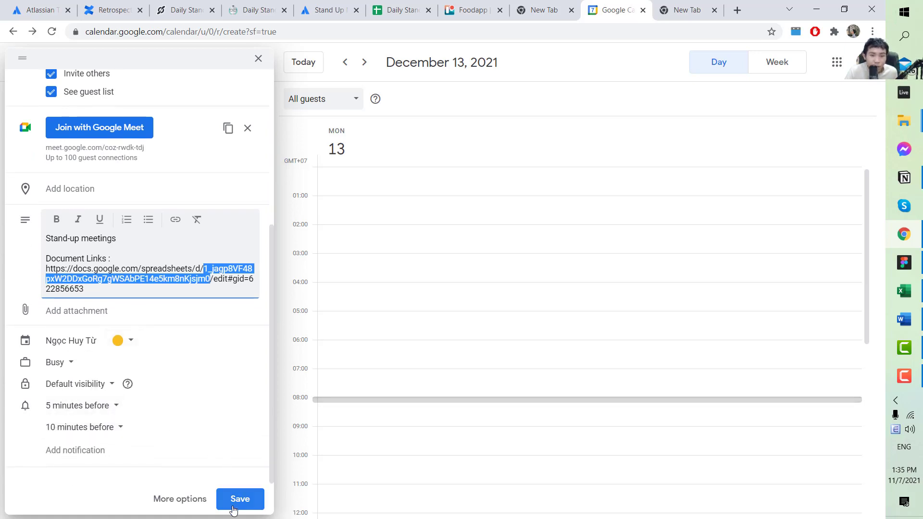
scroll(196, 385, "up", 4)
scroll(196, 386, "up", 1)
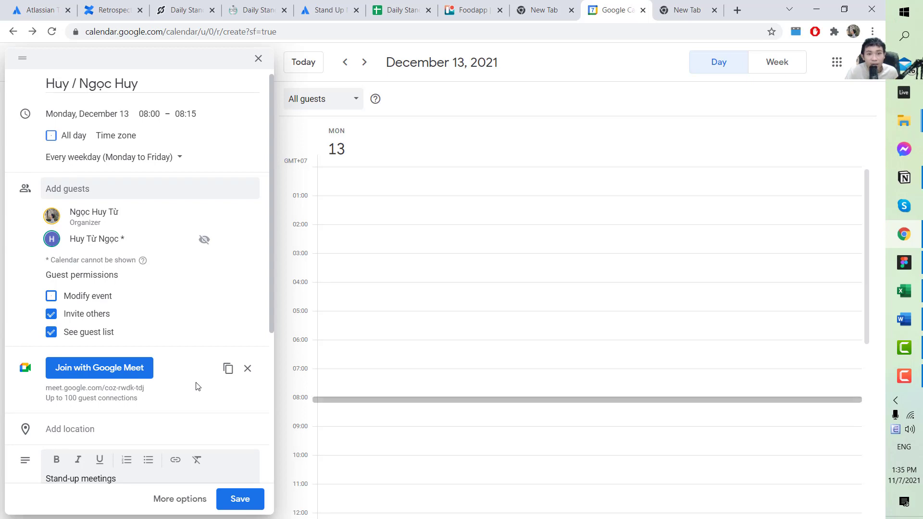
scroll(133, 417, "down", 5)
scroll(134, 417, "up", 5)
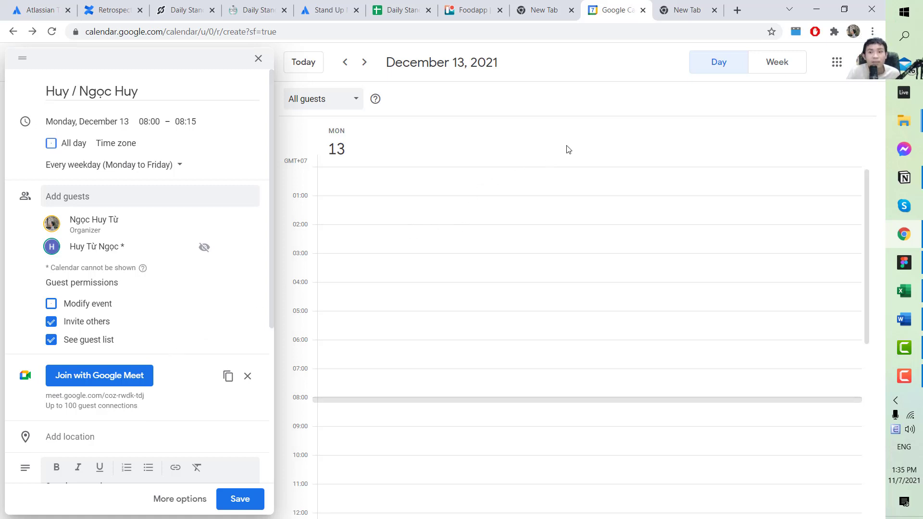
Close both empty New Tab pages, returning to the Calendar standup event draft.
middle_click(560, 5)
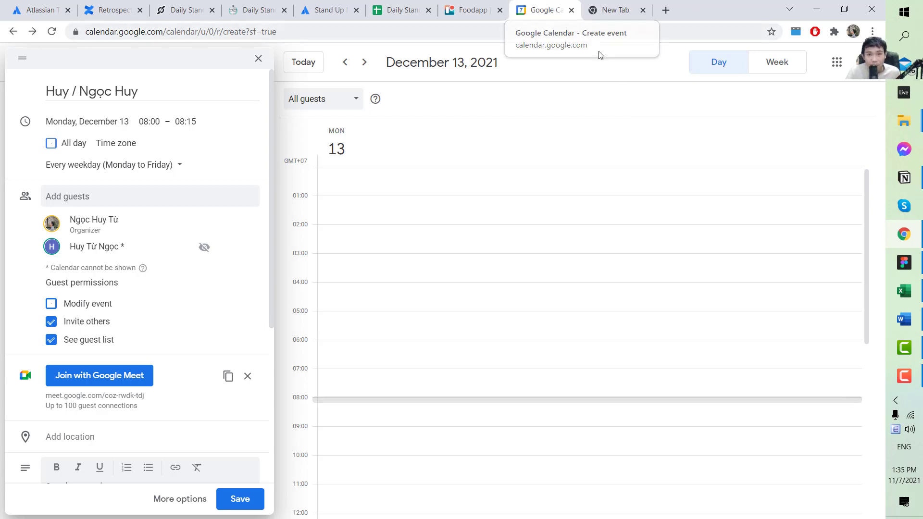
left_click(686, 4)
key("ctrl+w")
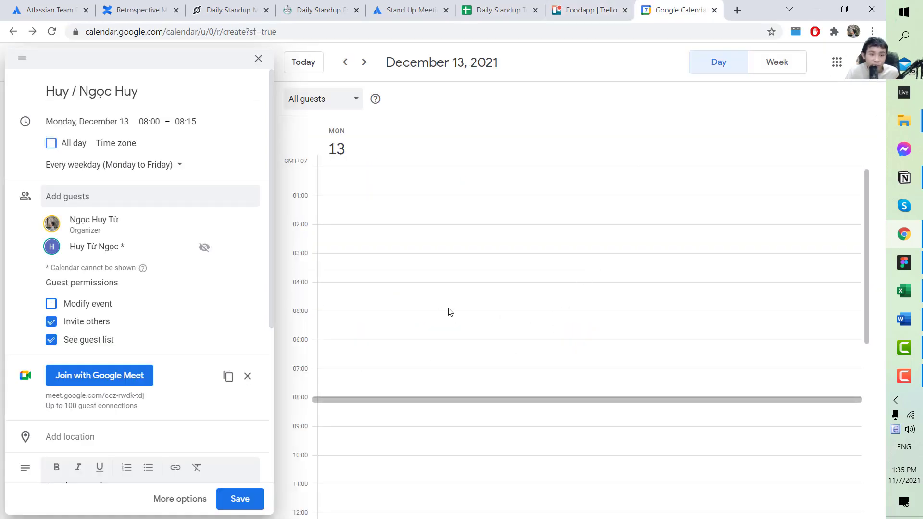